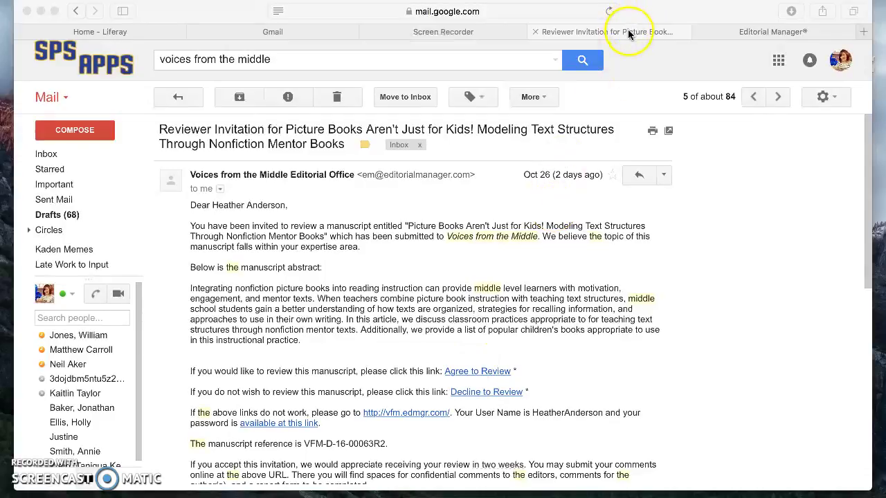
Agree to review the manuscript from the invitation email, and open the list of pending review assignments in Editorial Manager.
{"action": "left_click", "coordinate": [482, 373]}
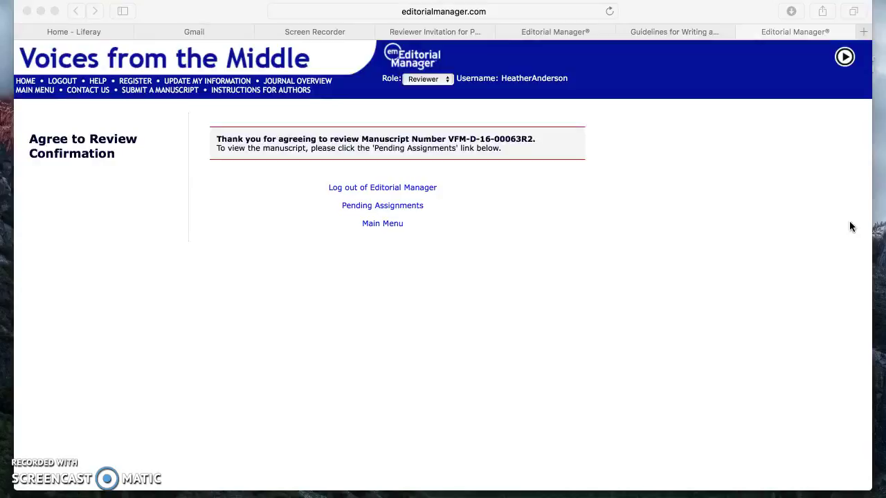
{"action": "left_click", "coordinate": [394, 204]}
{"action": "left_click", "coordinate": [396, 209]}
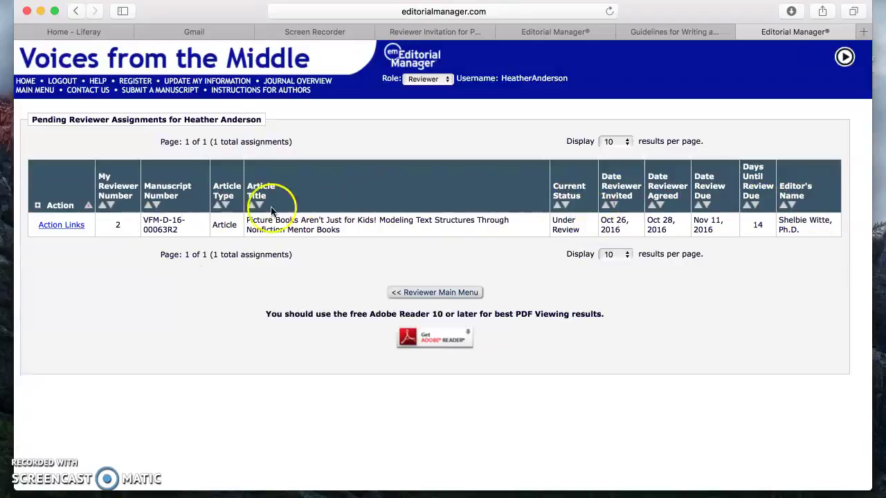
View the pending assignment's submission and open Revision 2 as a PDF.
{"action": "mouse_move", "coordinate": [61, 224]}
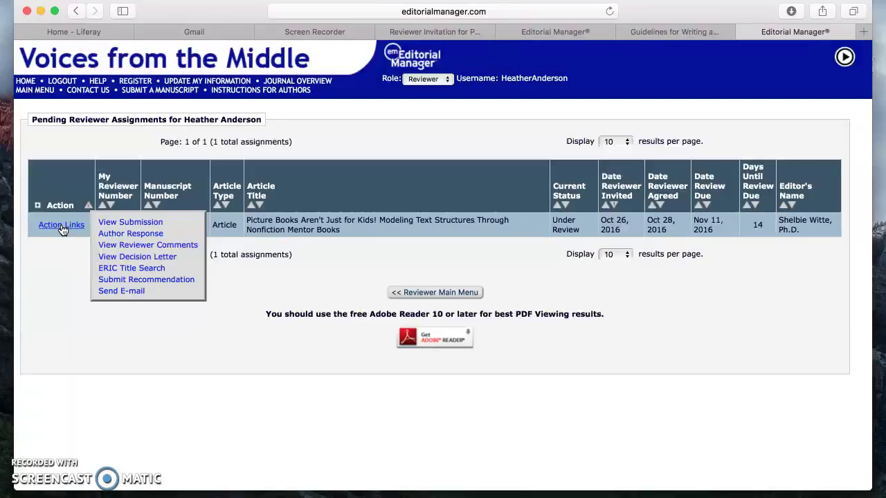
{"action": "left_click", "coordinate": [131, 222]}
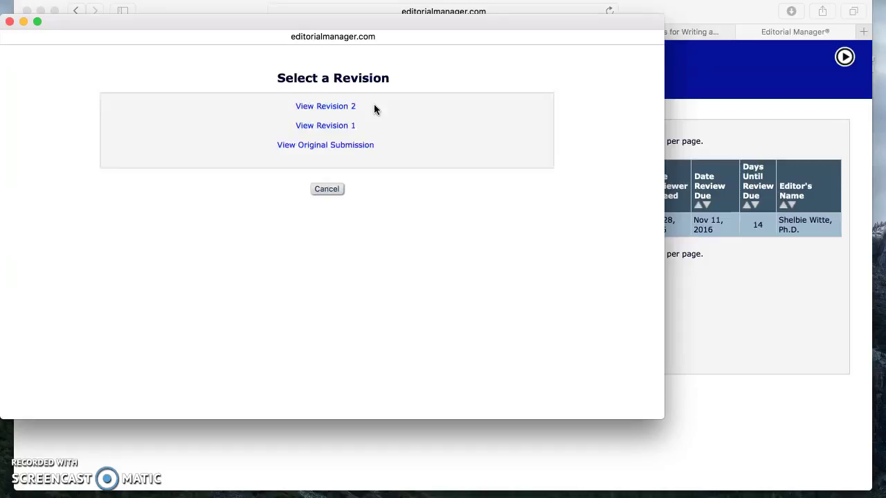
{"action": "left_click", "coordinate": [340, 108]}
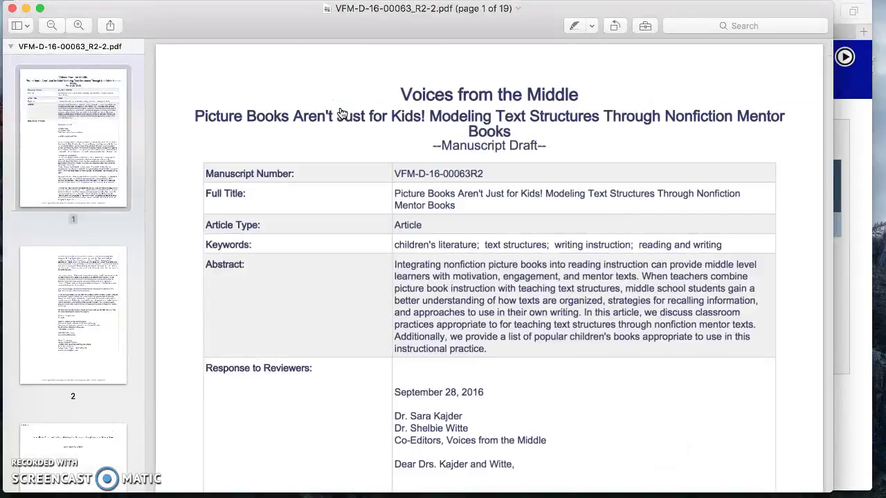
Read the manuscript's abstract and the authors' Response to Reviewers, continuing to the manuscript title page.
{"action": "left_click", "coordinate": [523, 204]}
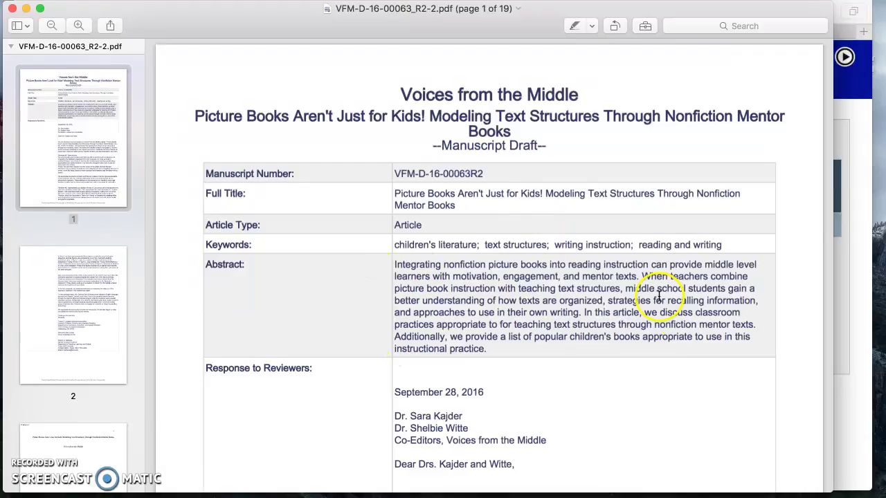
{"action": "scroll", "coordinate": [500, 249], "scroll_direction": "down", "scroll_amount": 8}
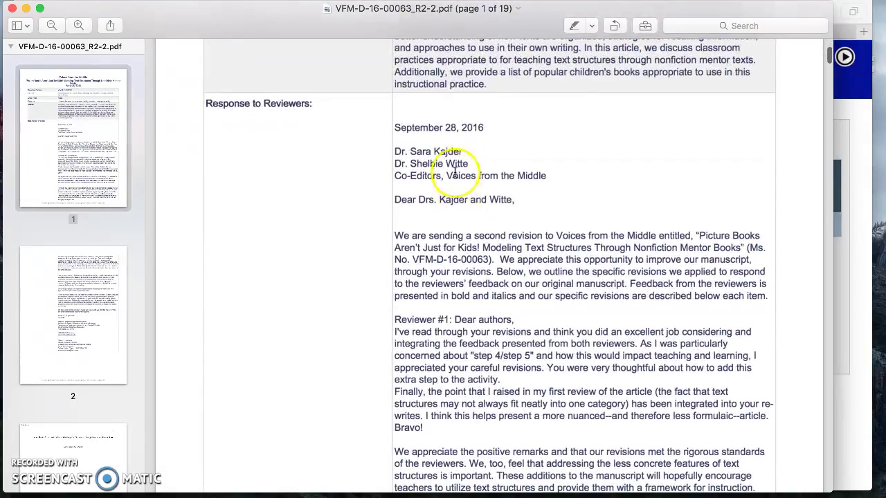
{"action": "scroll", "coordinate": [392, 148], "scroll_direction": "down", "scroll_amount": 2}
{"action": "scroll", "coordinate": [392, 148], "scroll_direction": "down", "scroll_amount": 1}
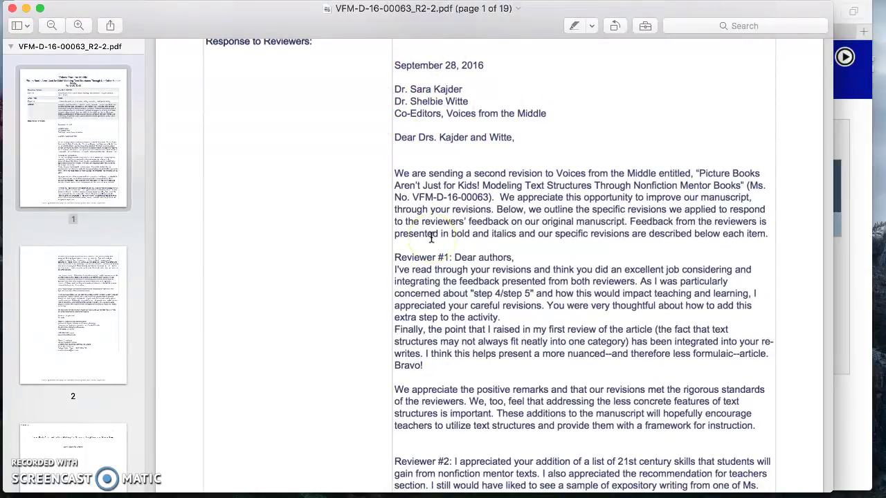
{"action": "scroll", "coordinate": [431, 237], "scroll_direction": "down", "scroll_amount": 2}
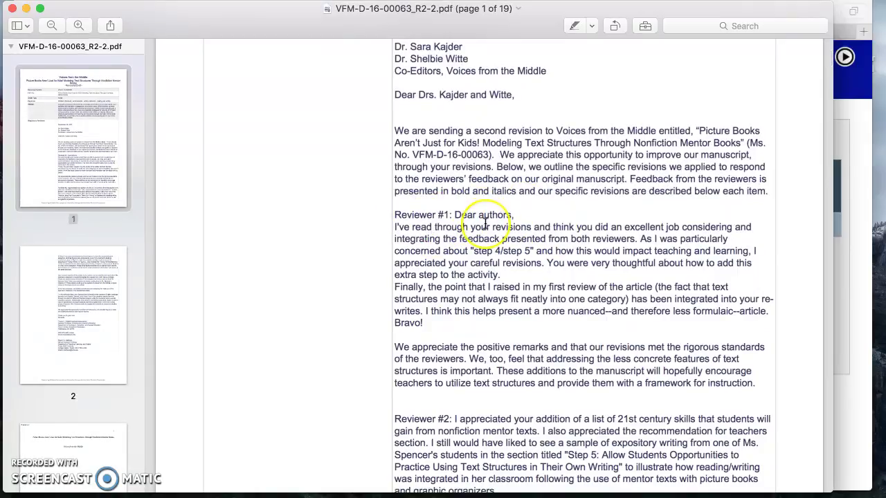
{"action": "scroll", "coordinate": [485, 223], "scroll_direction": "down", "scroll_amount": 3}
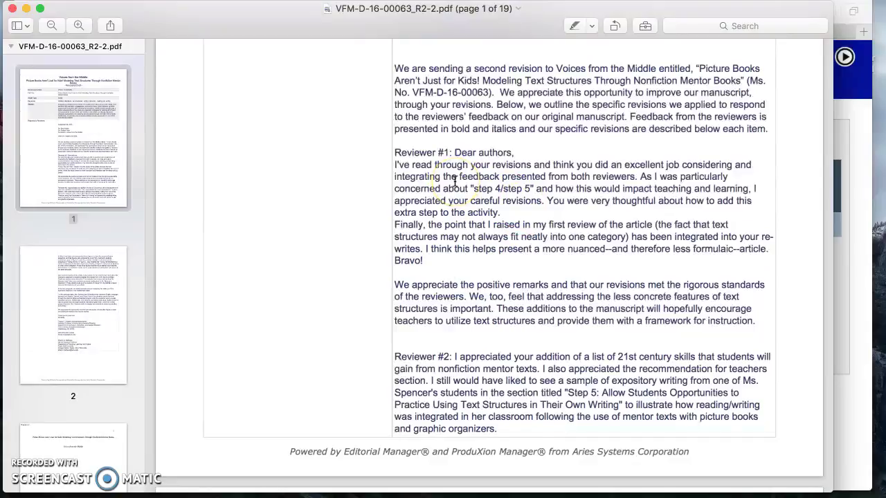
{"action": "scroll", "coordinate": [454, 182], "scroll_direction": "down", "scroll_amount": 3}
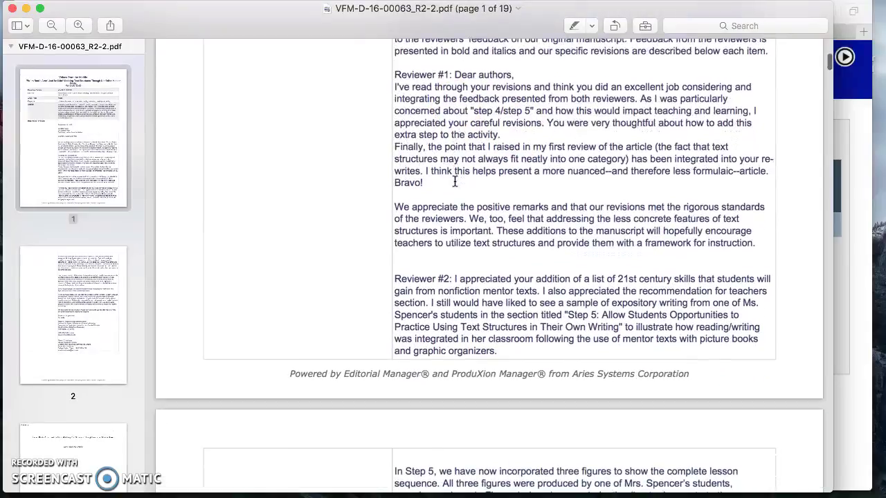
{"action": "scroll", "coordinate": [455, 182], "scroll_direction": "down", "scroll_amount": 2}
{"action": "scroll", "coordinate": [455, 181], "scroll_direction": "down", "scroll_amount": 15}
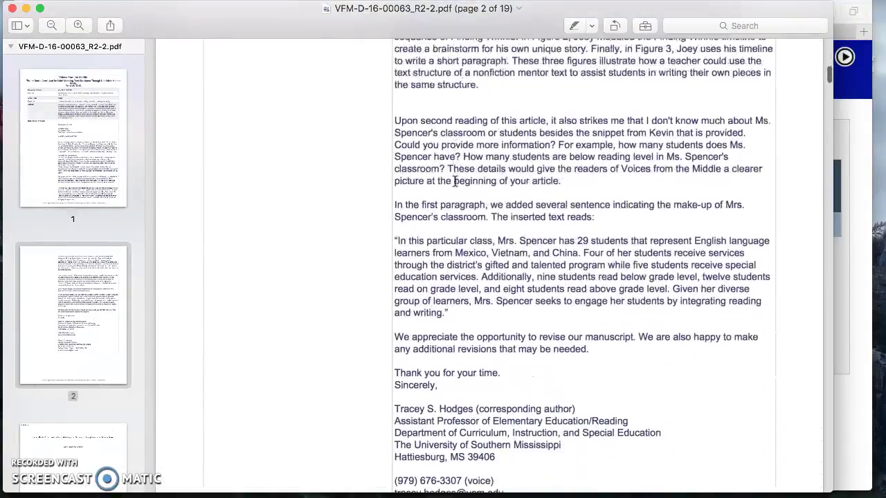
{"action": "scroll", "coordinate": [455, 182], "scroll_direction": "down", "scroll_amount": 7}
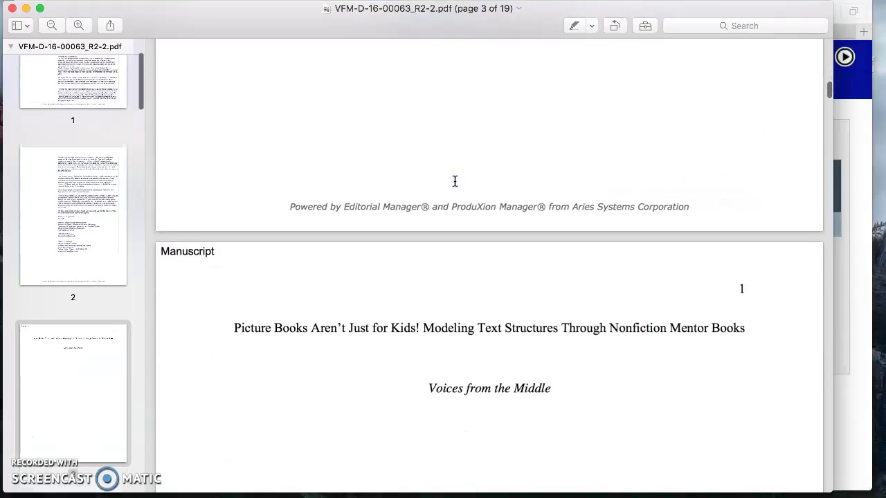
Return to the browser and read NCTE's guidelines for writing and submitting reviews for Voices from the Middle, through the evaluation questions.
{"action": "left_click", "coordinate": [851, 118]}
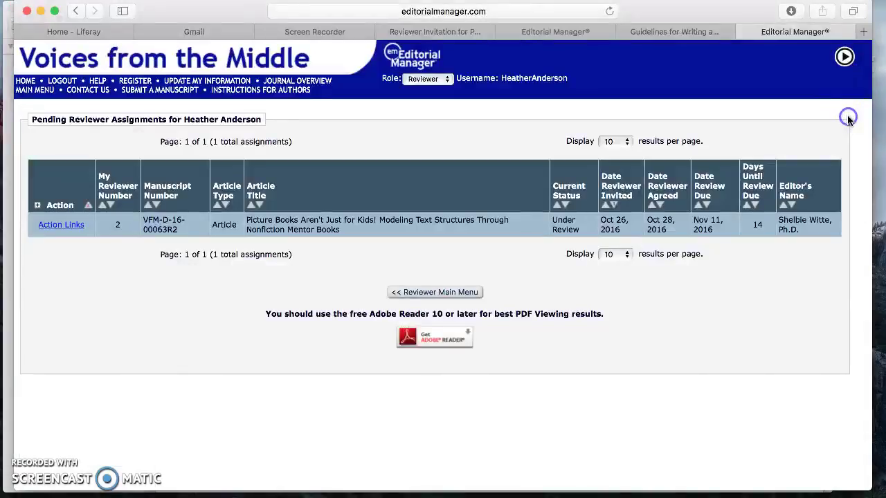
{"action": "left_click", "coordinate": [677, 31]}
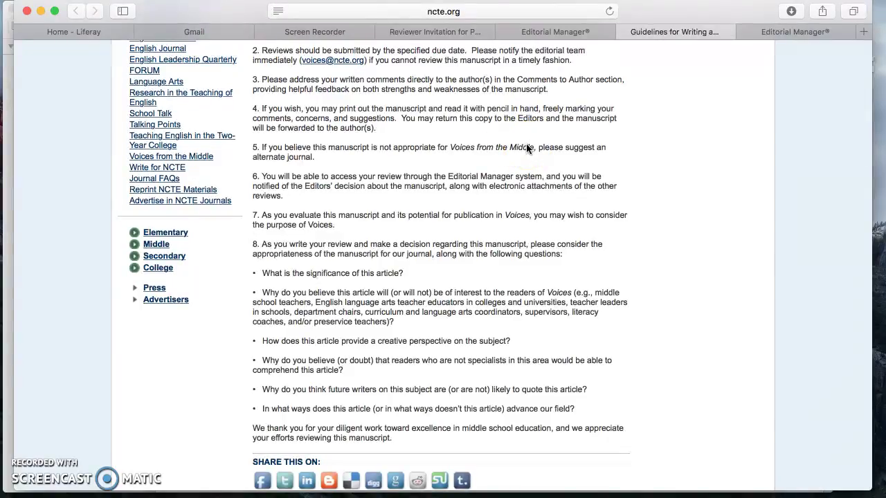
{"action": "left_click", "coordinate": [362, 181]}
{"action": "scroll", "coordinate": [359, 186], "scroll_direction": "down", "scroll_amount": 1}
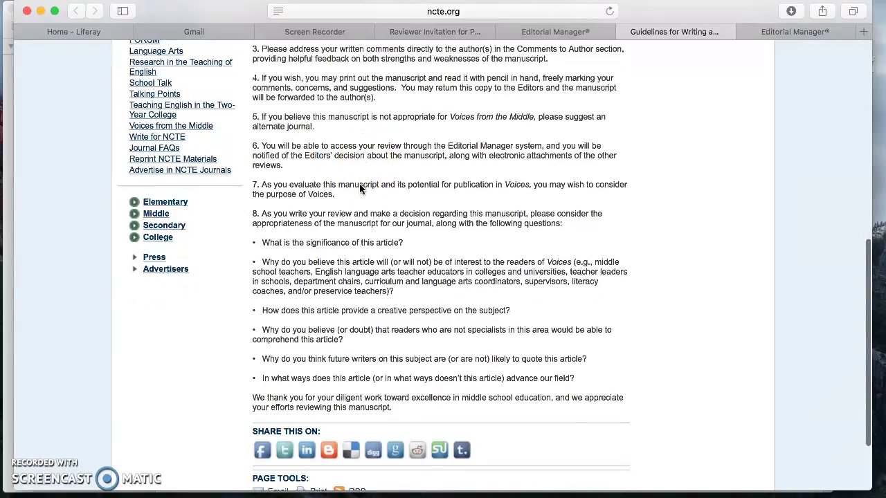
{"action": "scroll", "coordinate": [359, 183], "scroll_direction": "up", "scroll_amount": 10}
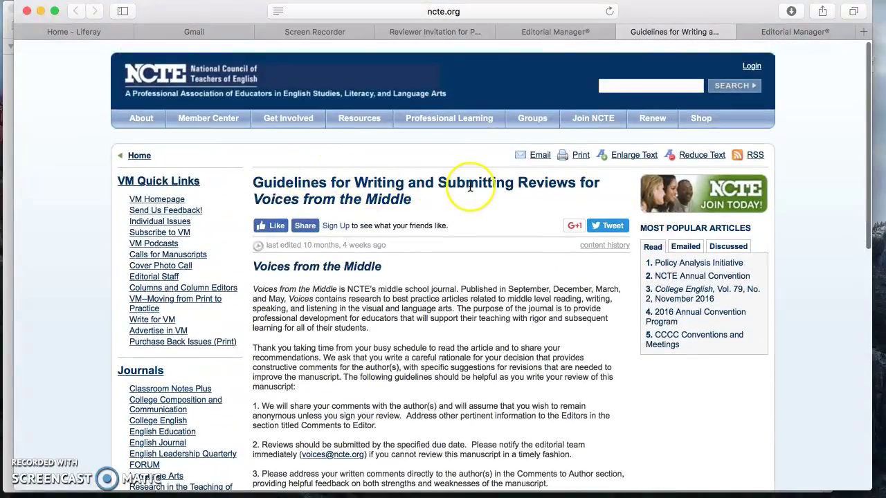
{"action": "scroll", "coordinate": [470, 185], "scroll_direction": "down", "scroll_amount": 2}
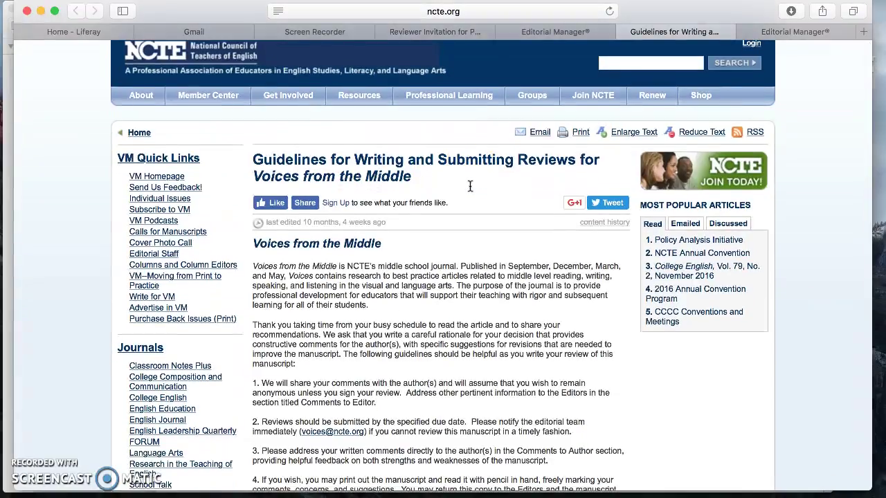
{"action": "scroll", "coordinate": [470, 185], "scroll_direction": "down", "scroll_amount": 10}
{"action": "scroll", "coordinate": [470, 185], "scroll_direction": "down", "scroll_amount": 5}
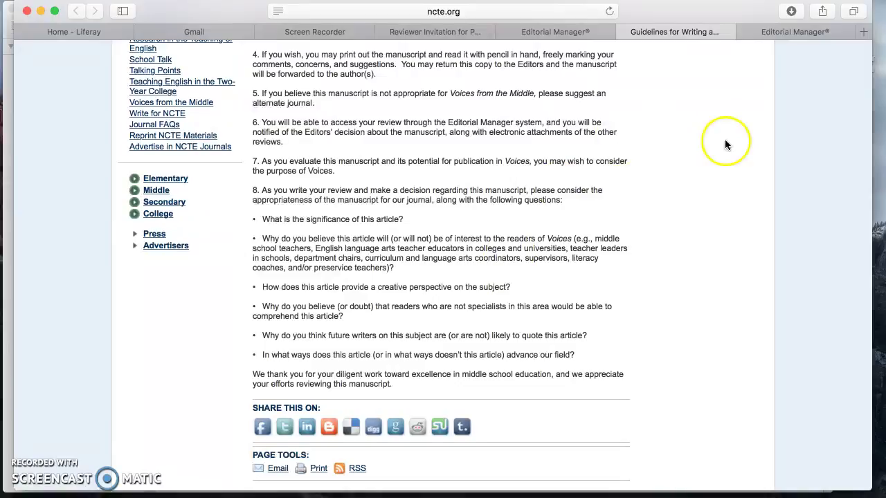
{"action": "left_click", "coordinate": [790, 32]}
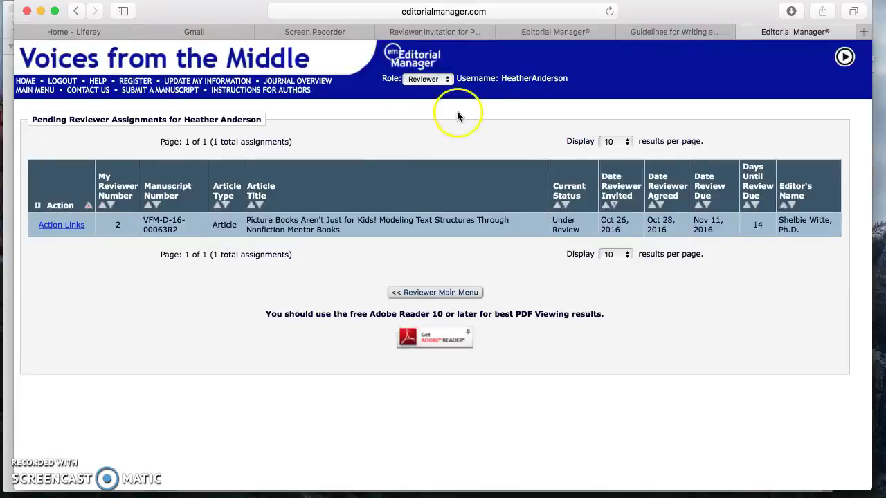
{"action": "left_click", "coordinate": [649, 35]}
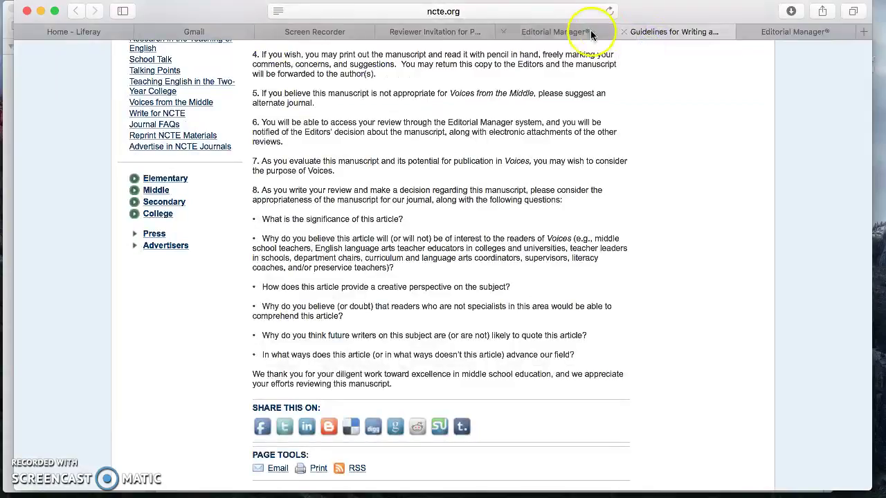
{"action": "left_click", "coordinate": [429, 32]}
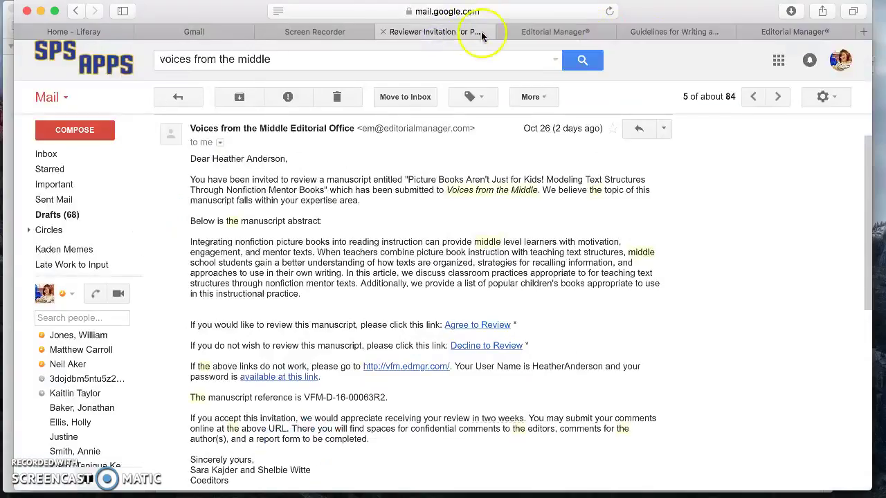
{"action": "left_click", "coordinate": [550, 35]}
{"action": "left_click", "coordinate": [754, 32]}
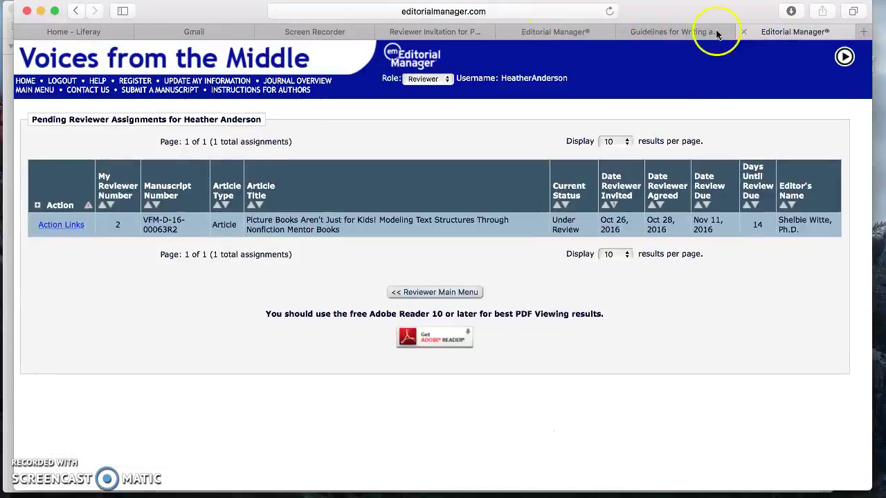
{"action": "left_click", "coordinate": [685, 31]}
{"action": "left_click", "coordinate": [554, 32]}
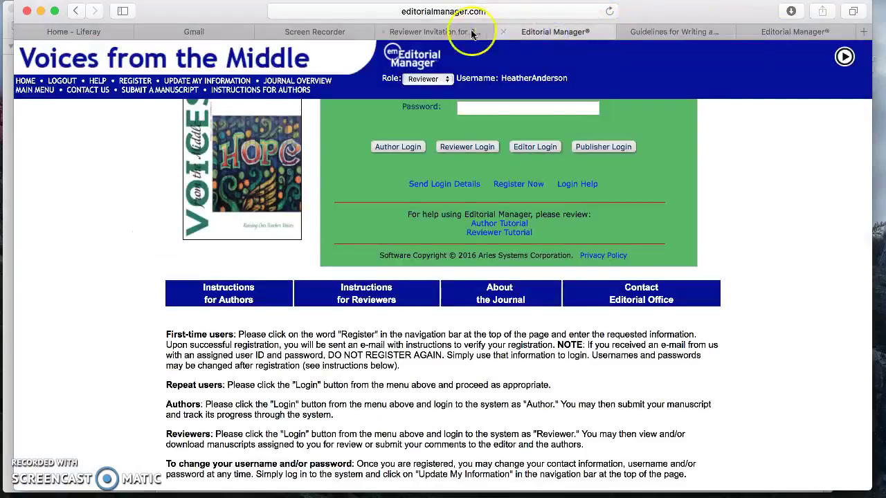
{"action": "left_click", "coordinate": [456, 32]}
Return to the pending reviewer assignments and reopen the Revision 2 PDF of the submission.
{"action": "left_click", "coordinate": [746, 32]}
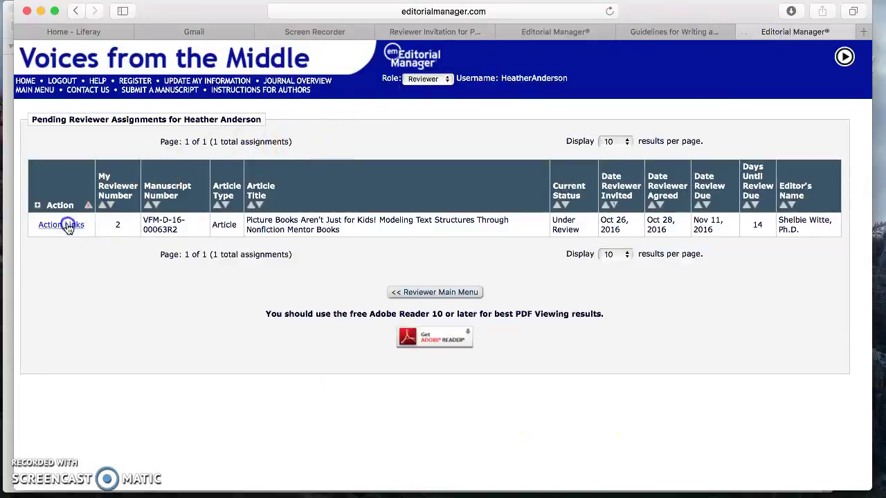
{"action": "mouse_move", "coordinate": [67, 224]}
{"action": "left_click", "coordinate": [138, 225]}
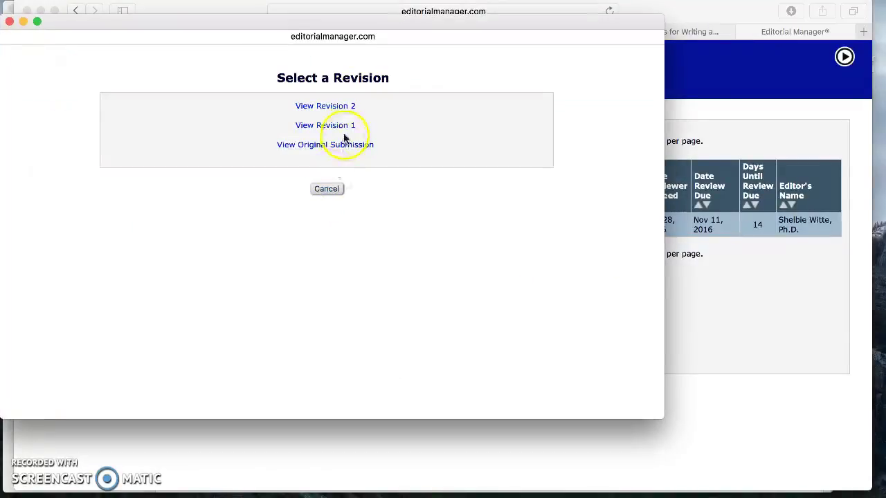
{"action": "left_click", "coordinate": [335, 107]}
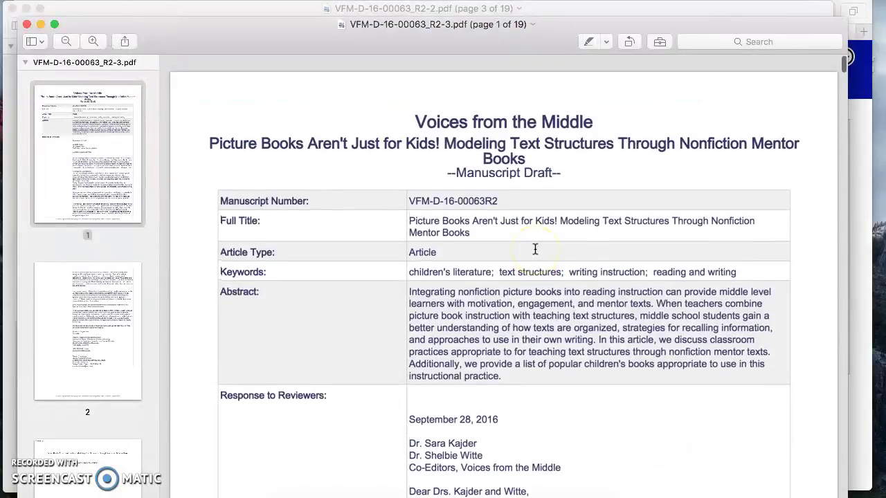
Go past the reviewer responses and title page, and read the manuscript's opening paragraphs on PDF page 4.
{"action": "scroll", "coordinate": [534, 247], "scroll_direction": "down", "scroll_amount": 3}
{"action": "scroll", "coordinate": [535, 249], "scroll_direction": "down", "scroll_amount": 20}
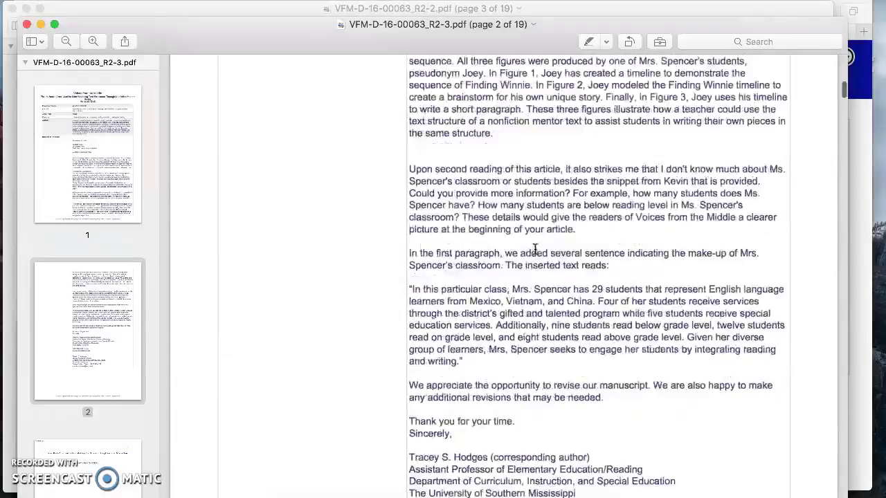
{"action": "scroll", "coordinate": [535, 250], "scroll_direction": "down", "scroll_amount": 20}
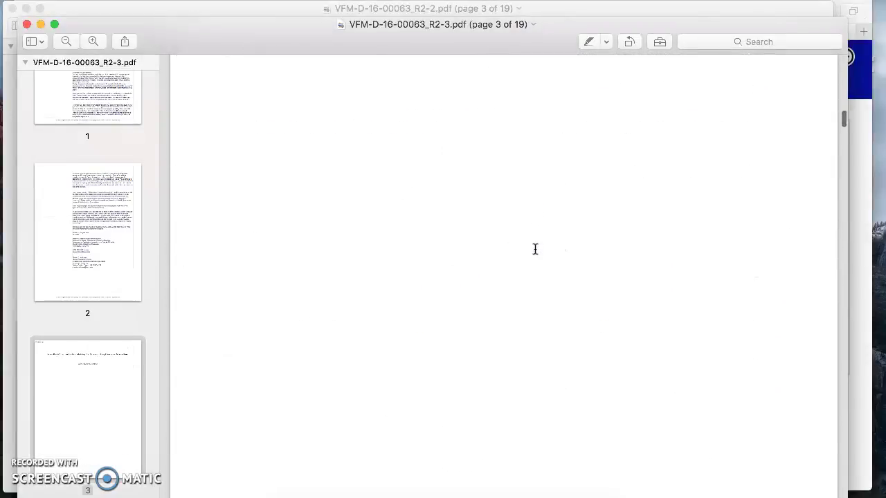
{"action": "scroll", "coordinate": [535, 249], "scroll_direction": "down", "scroll_amount": 5}
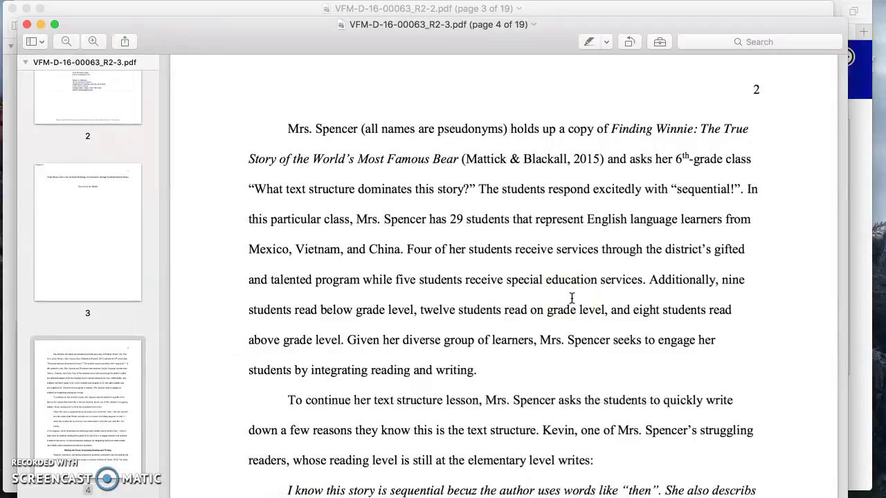
{"action": "scroll", "coordinate": [571, 298], "scroll_direction": "down", "scroll_amount": 3}
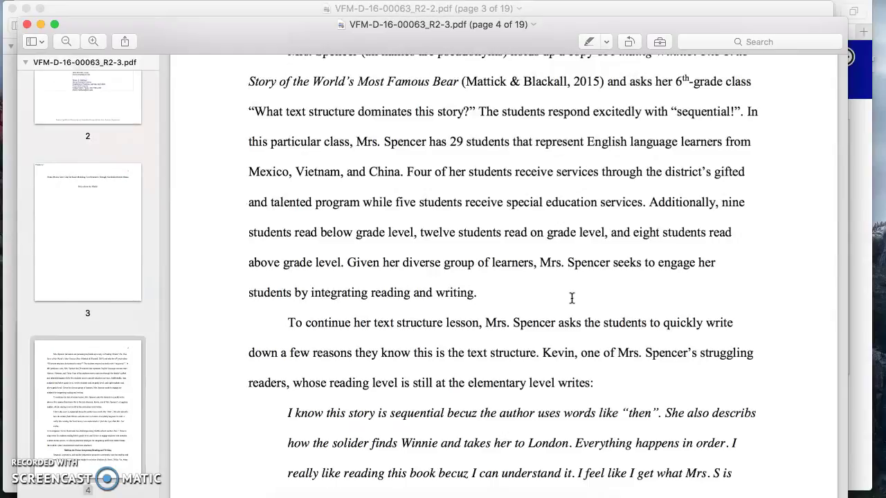
{"action": "scroll", "coordinate": [572, 298], "scroll_direction": "down", "scroll_amount": 3}
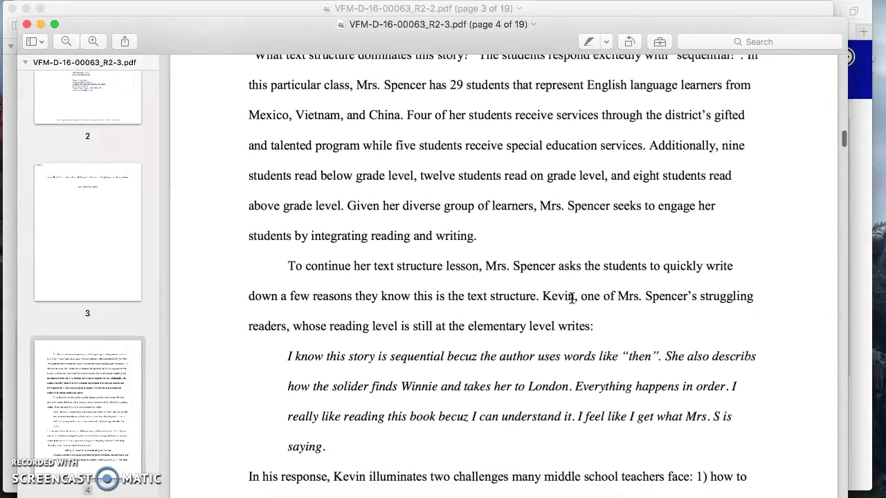
{"action": "scroll", "coordinate": [572, 299], "scroll_direction": "down", "scroll_amount": 1}
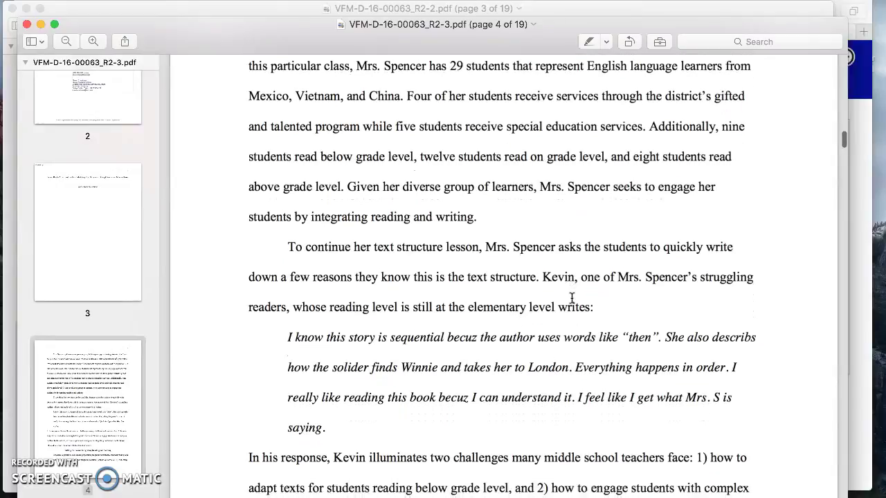
{"action": "scroll", "coordinate": [572, 298], "scroll_direction": "up", "scroll_amount": 5}
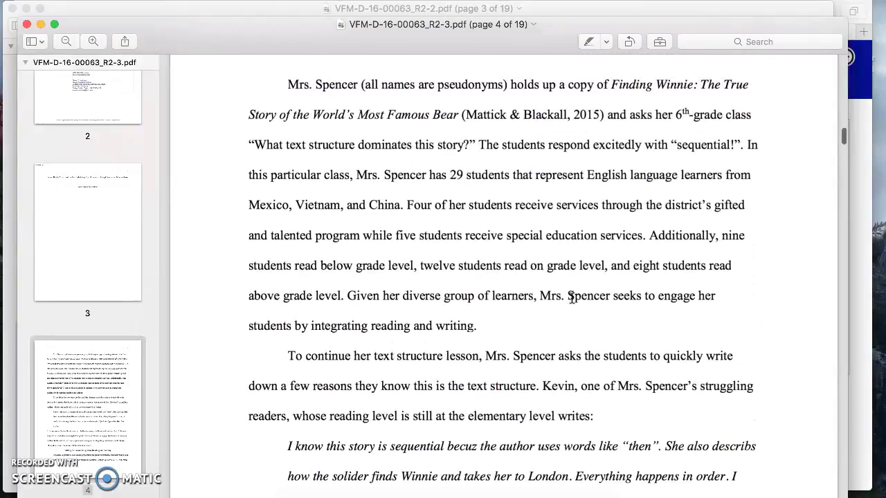
{"action": "scroll", "coordinate": [572, 298], "scroll_direction": "down", "scroll_amount": 5}
{"action": "scroll", "coordinate": [572, 298], "scroll_direction": "up", "scroll_amount": 5}
{"action": "scroll", "coordinate": [571, 299], "scroll_direction": "down", "scroll_amount": 1}
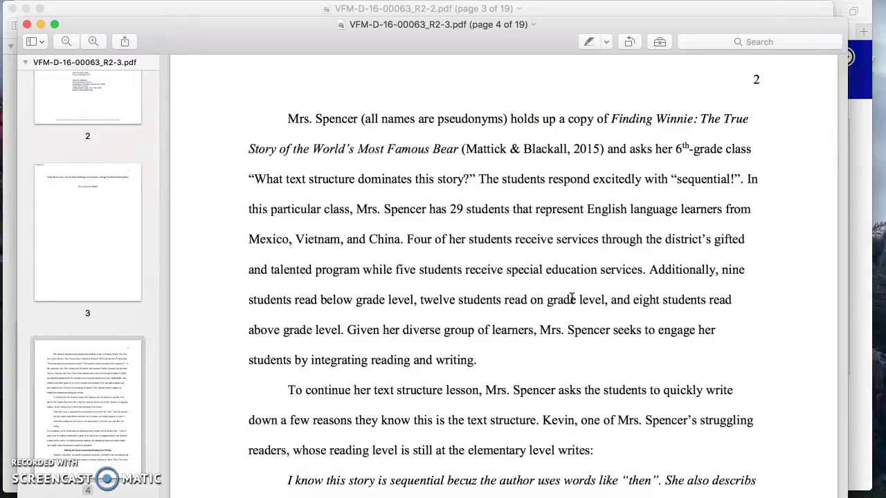
Read the opening vignette about the diverse 6th-grade class and its text structure lesson on PDF page 4.
{"action": "scroll", "coordinate": [572, 298], "scroll_direction": "down", "scroll_amount": 5}
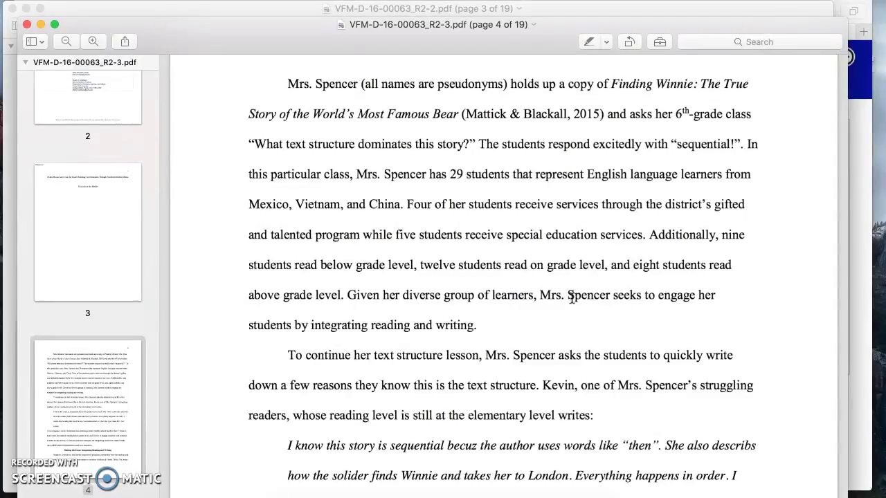
{"action": "scroll", "coordinate": [574, 200], "scroll_direction": "up", "scroll_amount": 5}
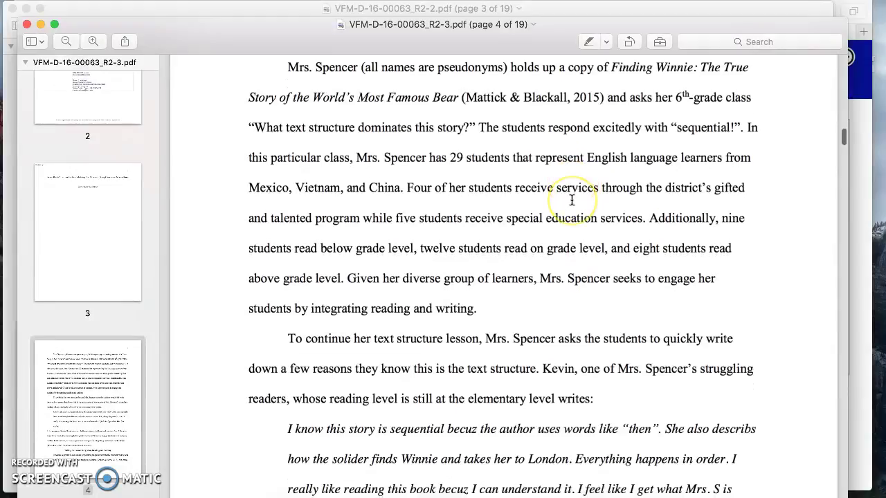
{"action": "scroll", "coordinate": [572, 200], "scroll_direction": "down", "scroll_amount": 1}
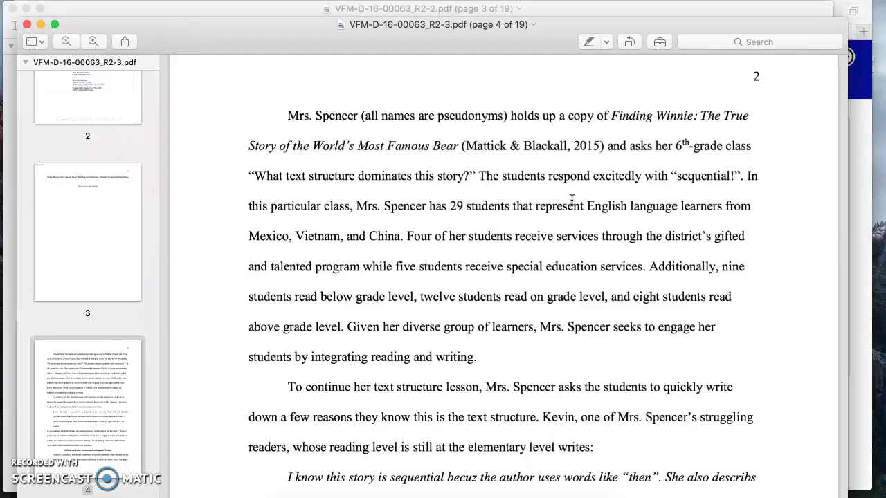
{"action": "scroll", "coordinate": [571, 199], "scroll_direction": "down", "scroll_amount": 3}
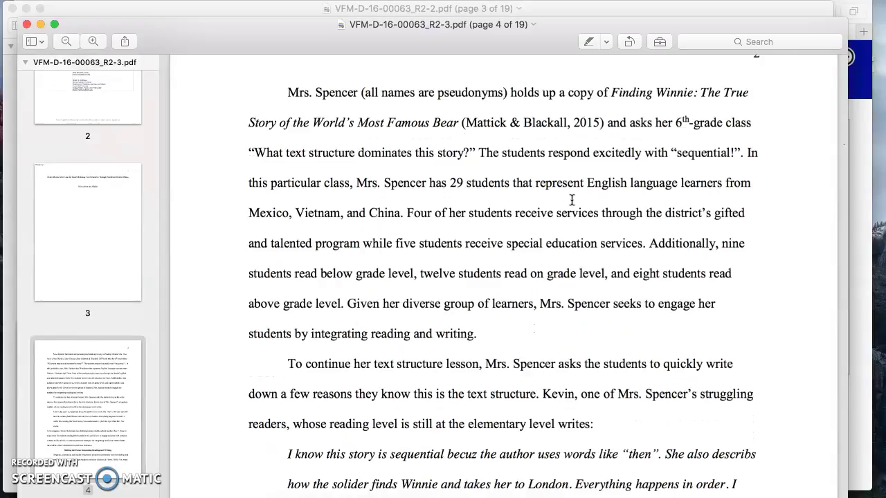
{"action": "scroll", "coordinate": [571, 199], "scroll_direction": "up", "scroll_amount": 1}
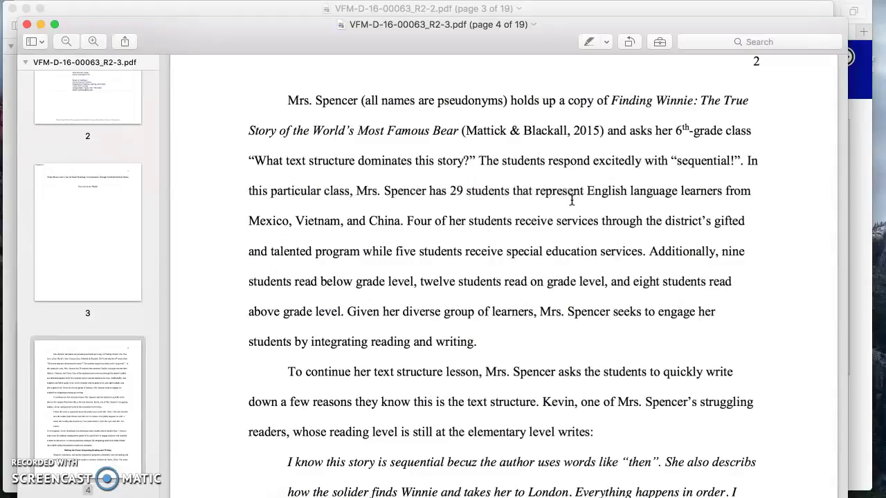
{"action": "scroll", "coordinate": [572, 200], "scroll_direction": "up", "scroll_amount": 1}
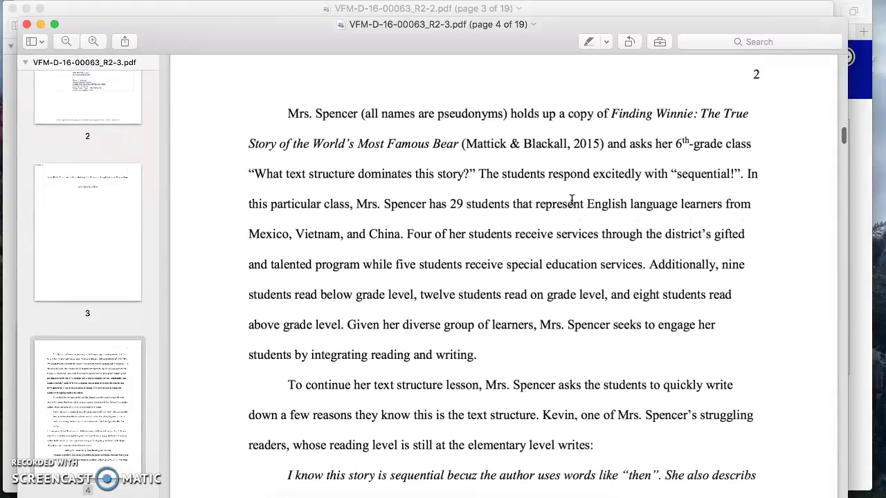
{"action": "scroll", "coordinate": [572, 200], "scroll_direction": "down", "scroll_amount": 3}
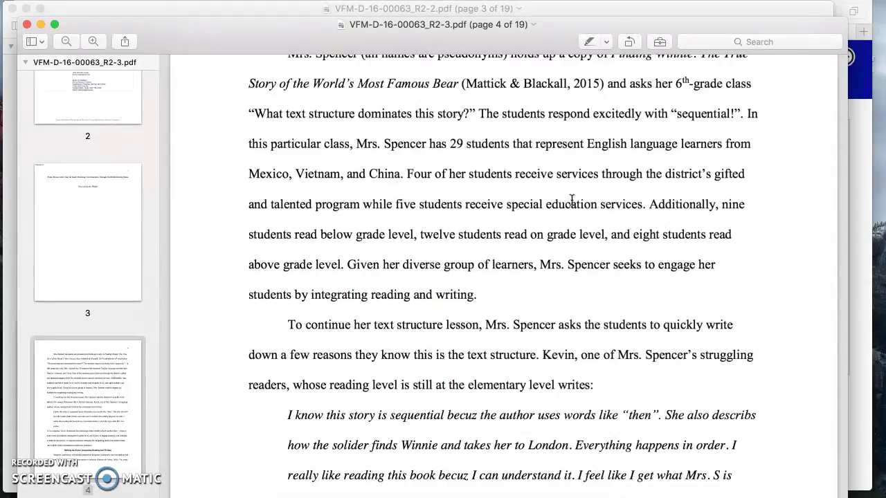
{"action": "scroll", "coordinate": [571, 200], "scroll_direction": "down", "scroll_amount": 3}
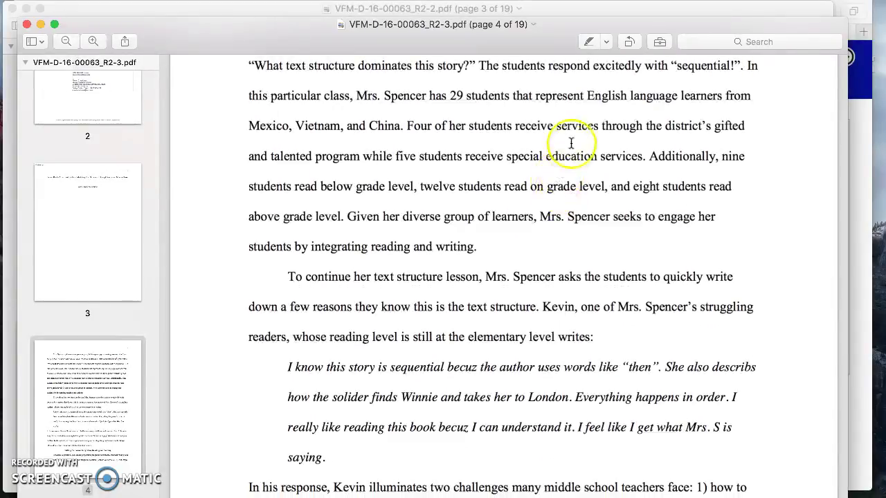
Read the struggling reader's quoted response and the article's purpose statement, down to the "Shifting the Focus: Integrating Reading and Writing" heading.
{"action": "scroll", "coordinate": [571, 144], "scroll_direction": "down", "scroll_amount": 1}
{"action": "scroll", "coordinate": [571, 143], "scroll_direction": "down", "scroll_amount": 1}
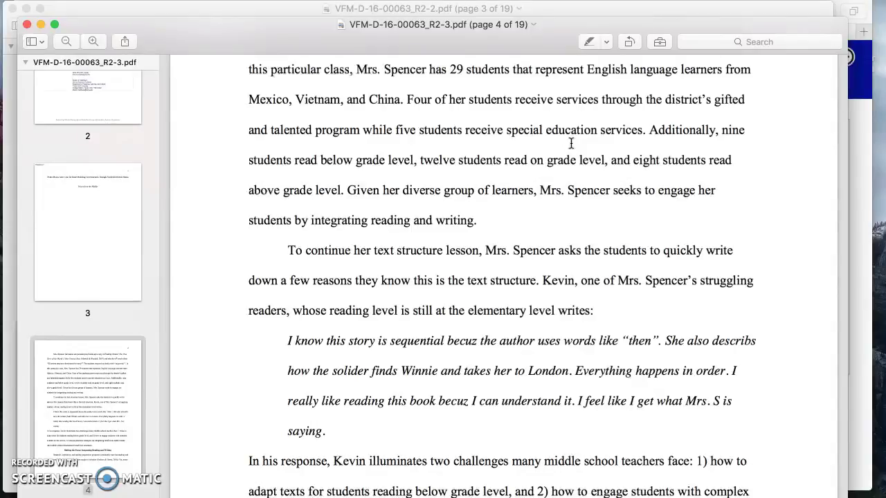
{"action": "scroll", "coordinate": [571, 144], "scroll_direction": "up", "scroll_amount": 1}
{"action": "scroll", "coordinate": [571, 143], "scroll_direction": "down", "scroll_amount": 5}
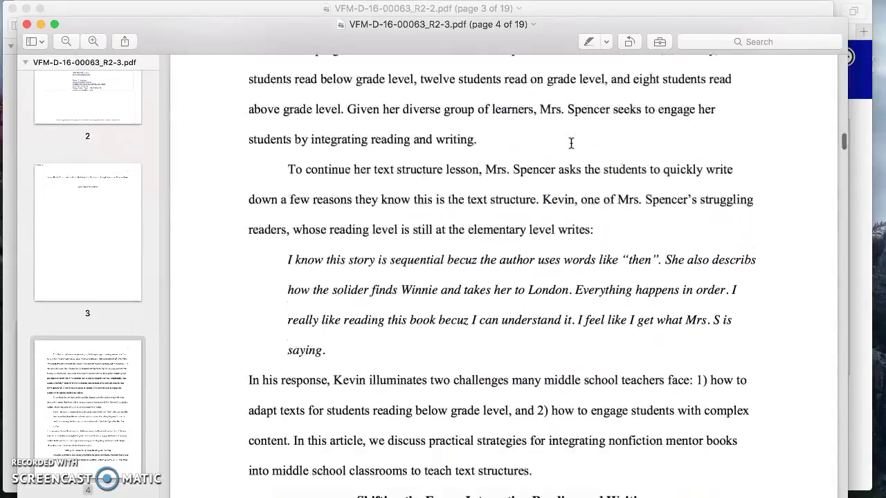
{"action": "scroll", "coordinate": [571, 143], "scroll_direction": "up", "scroll_amount": 1}
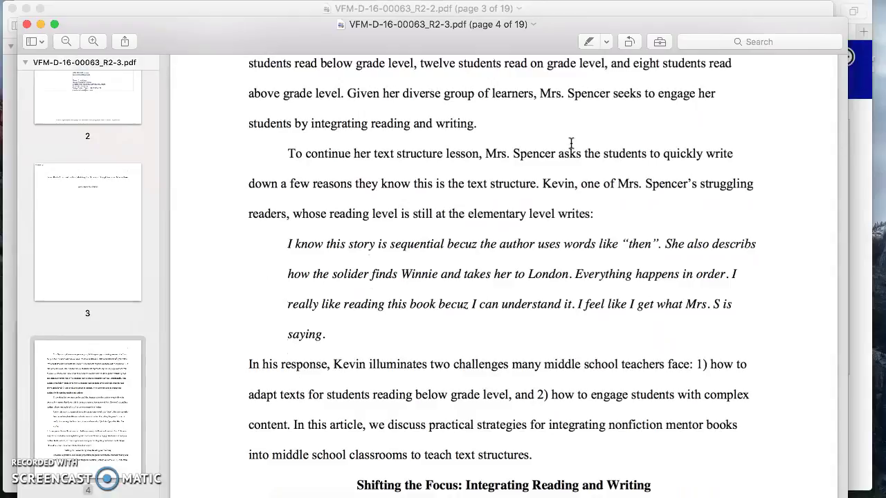
{"action": "scroll", "coordinate": [571, 144], "scroll_direction": "down", "scroll_amount": 3}
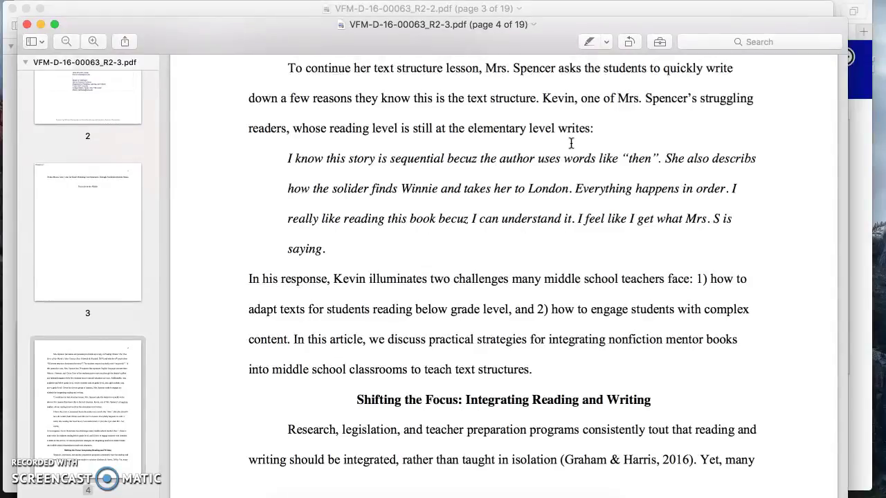
{"action": "scroll", "coordinate": [571, 143], "scroll_direction": "down", "scroll_amount": 3}
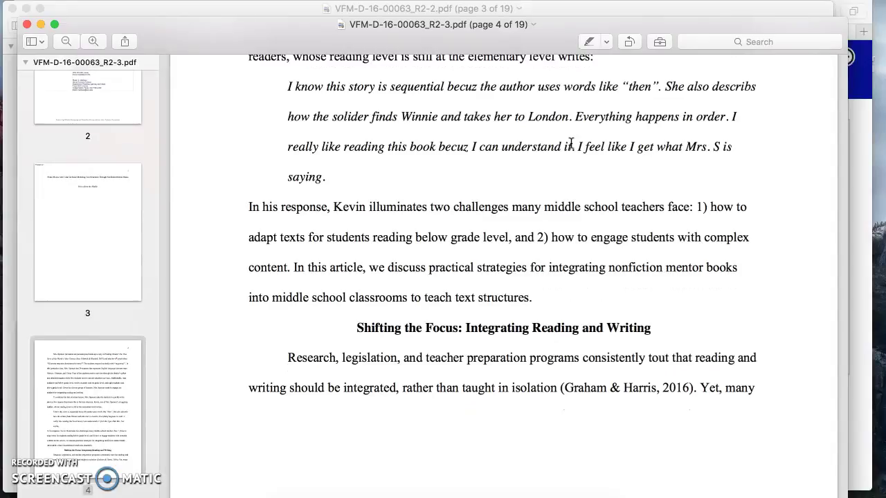
Read the "Shifting the Focus" section onto PDF page 5 and highlight its 2005 in-text citation on information literacy skills, then clear the selection.
{"action": "scroll", "coordinate": [571, 143], "scroll_direction": "down", "scroll_amount": 6}
{"action": "scroll", "coordinate": [571, 143], "scroll_direction": "down", "scroll_amount": 5}
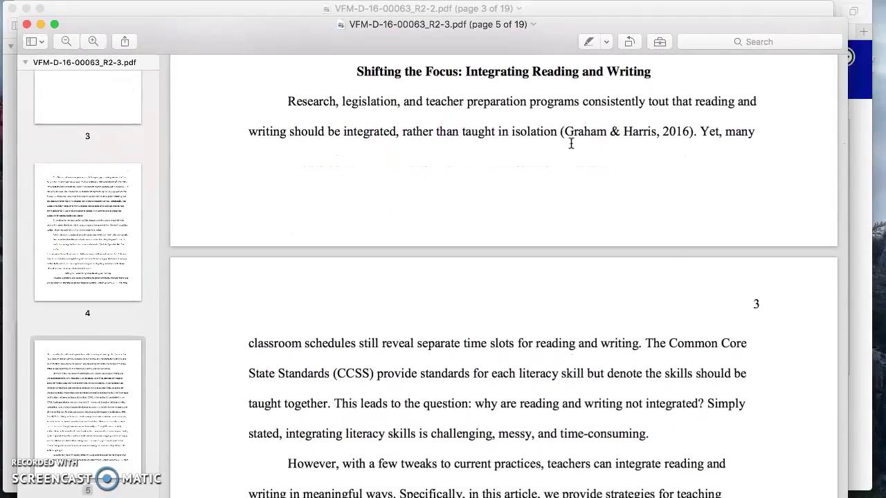
{"action": "scroll", "coordinate": [571, 143], "scroll_direction": "down", "scroll_amount": 9}
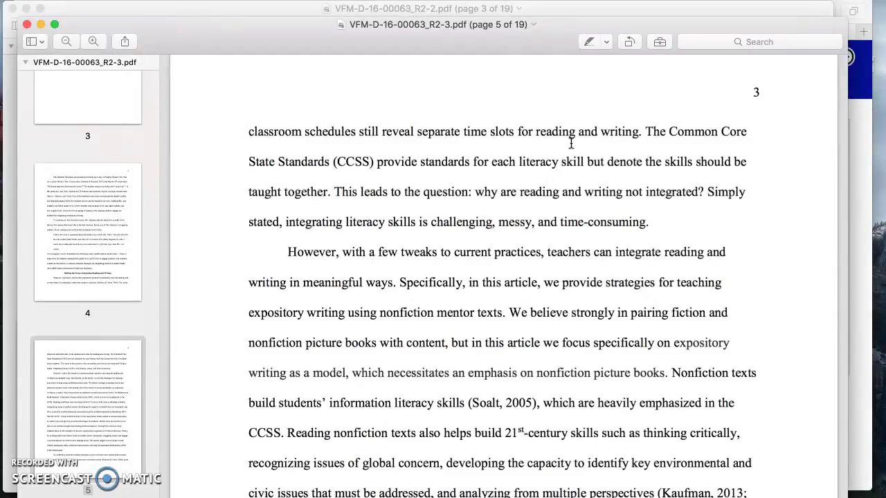
{"action": "scroll", "coordinate": [571, 143], "scroll_direction": "down", "scroll_amount": 5}
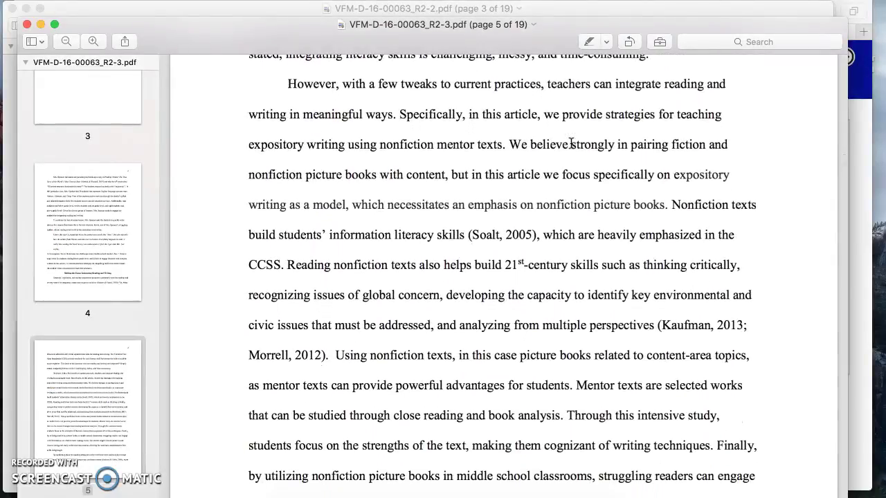
{"action": "scroll", "coordinate": [571, 142], "scroll_direction": "down", "scroll_amount": 1}
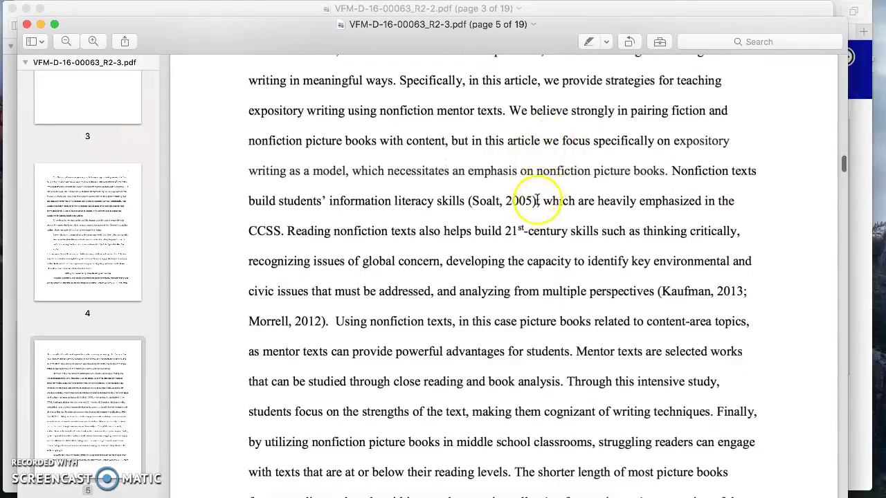
{"action": "left_click_drag", "start_coordinate": [537, 200], "coordinate": [468, 205]}
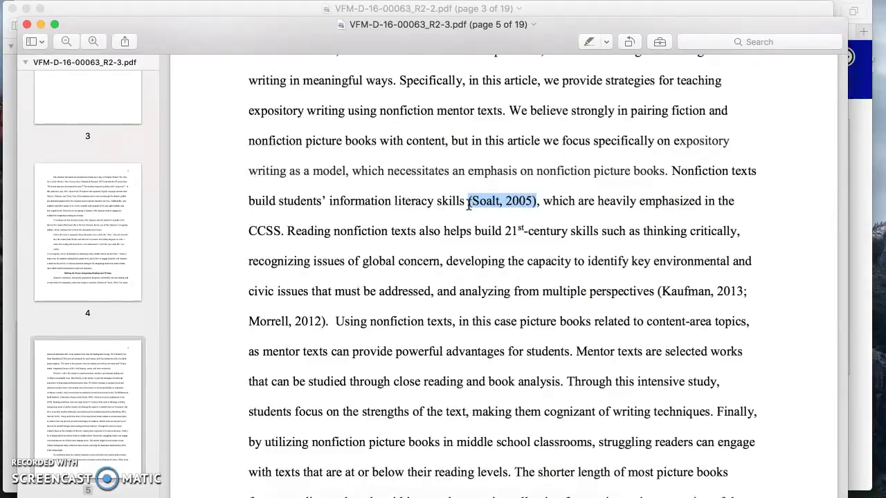
{"action": "left_click", "coordinate": [544, 232]}
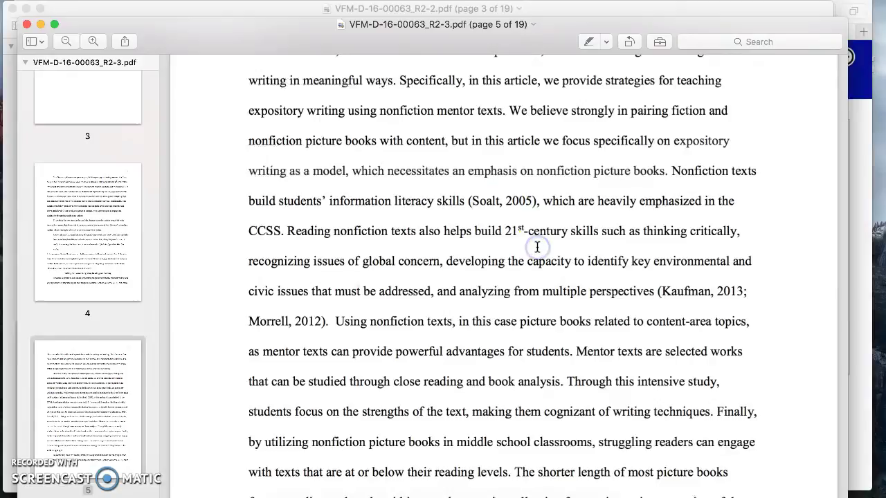
Continue to PDF page 6 and examine the opening of the section "Text Structures: Useful to Readers and Writers".
{"action": "scroll", "coordinate": [537, 247], "scroll_direction": "down", "scroll_amount": 10}
{"action": "scroll", "coordinate": [537, 247], "scroll_direction": "down", "scroll_amount": 15}
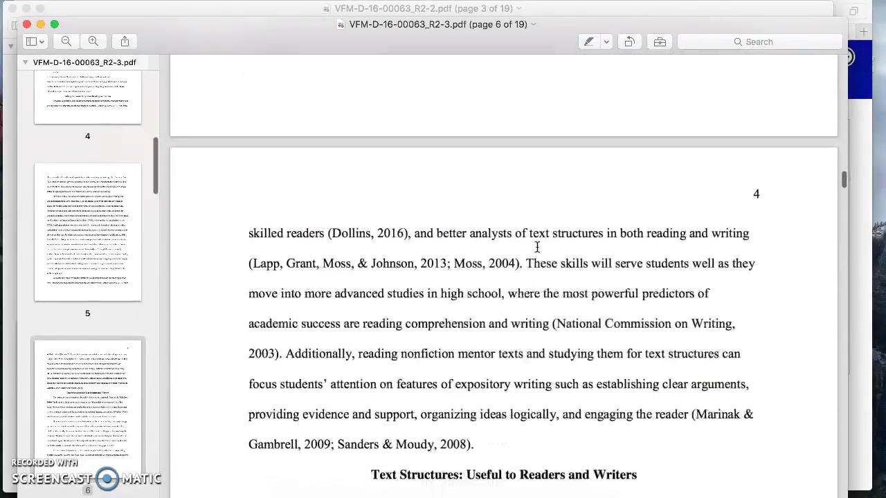
{"action": "scroll", "coordinate": [537, 247], "scroll_direction": "down", "scroll_amount": 5}
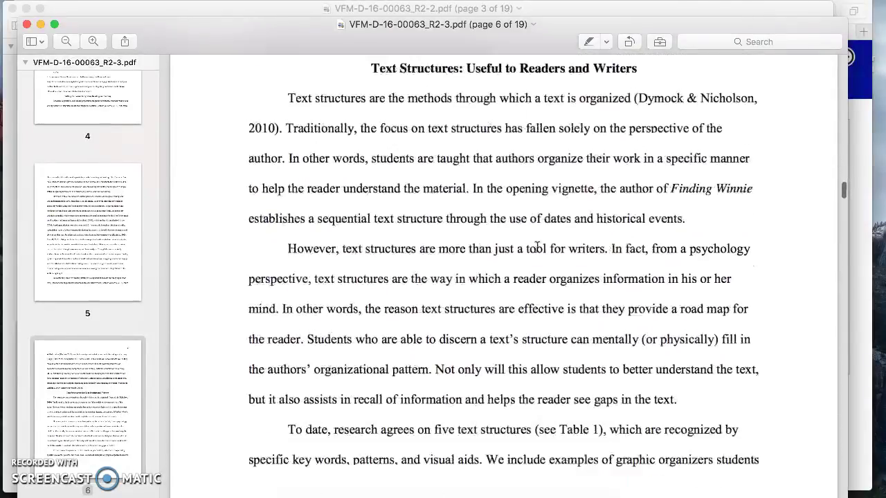
{"action": "scroll", "coordinate": [316, 194], "scroll_direction": "up", "scroll_amount": 1}
{"action": "left_click", "coordinate": [296, 186]}
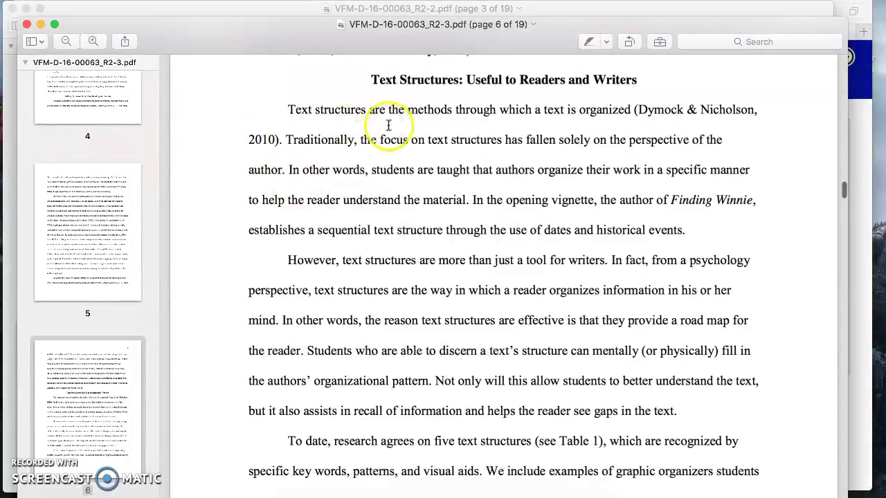
{"action": "left_click", "coordinate": [288, 109]}
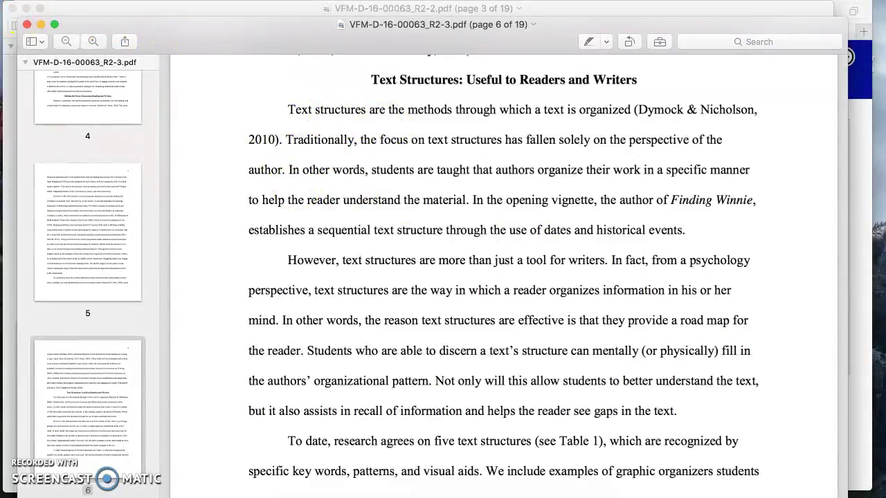
Return to the pending reviewer assignments in the browser and open the Submit Recommendation form for the Revision 2 manuscript.
{"action": "left_click", "coordinate": [868, 120]}
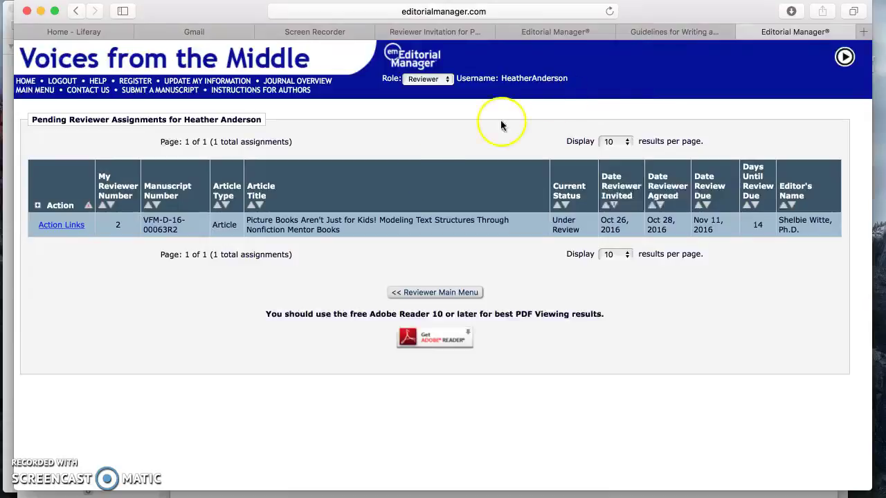
{"action": "left_click", "coordinate": [79, 229]}
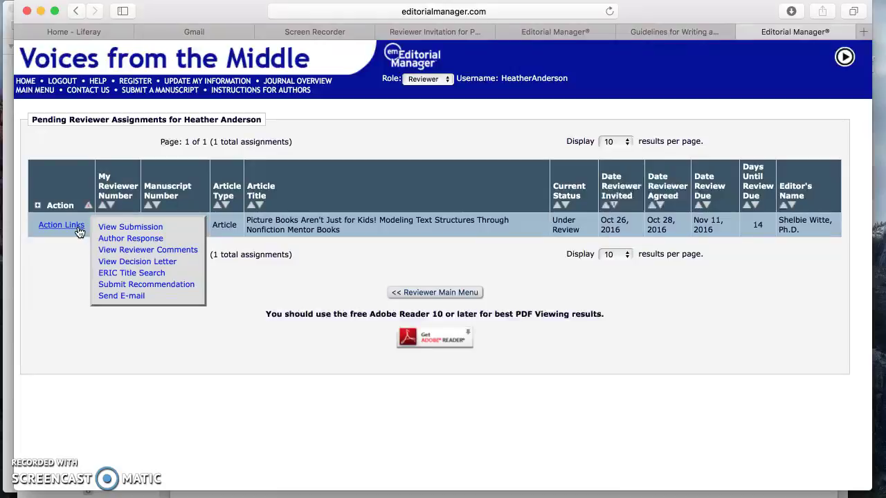
{"action": "left_click", "coordinate": [128, 231]}
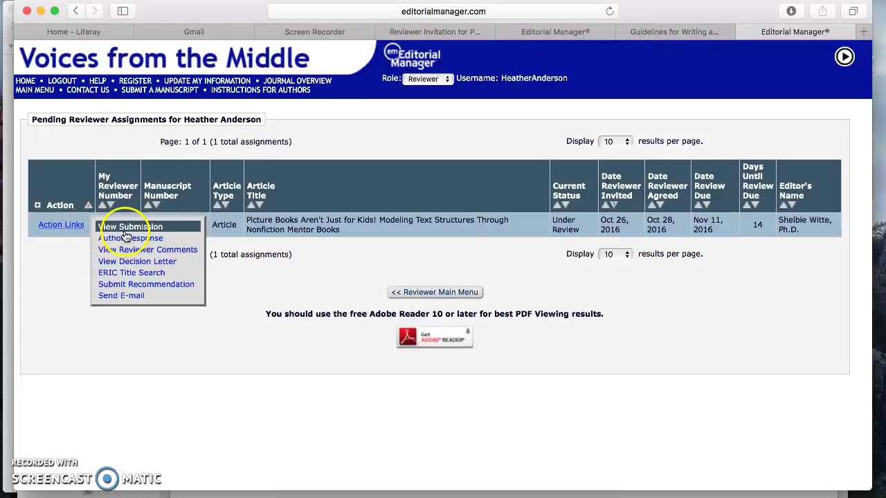
{"action": "left_click", "coordinate": [164, 289]}
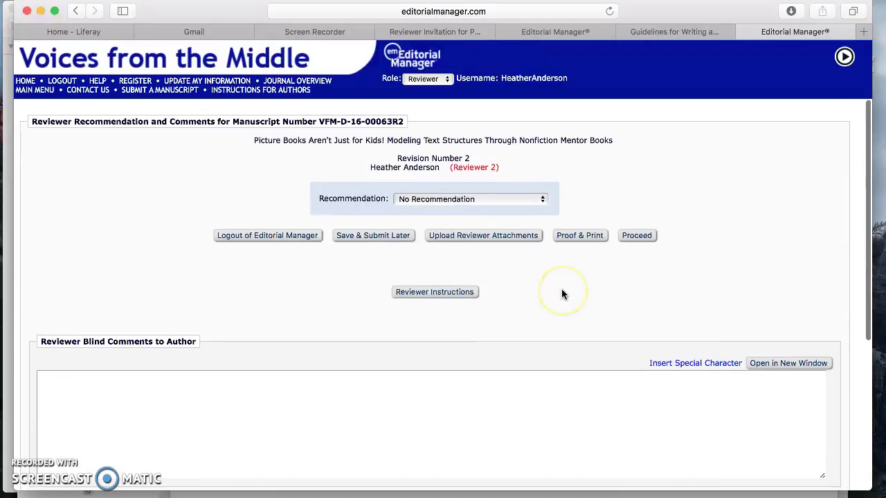
Look over the reviewer recommendation form, from the Recommendation choice and submission options to the two comment sections.
{"action": "scroll", "coordinate": [561, 295], "scroll_direction": "down", "scroll_amount": 5}
{"action": "scroll", "coordinate": [562, 295], "scroll_direction": "down", "scroll_amount": 3}
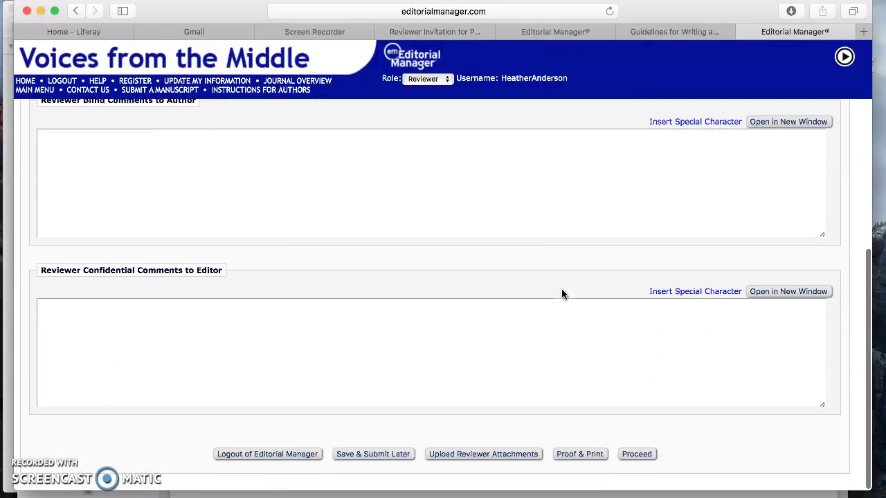
{"action": "scroll", "coordinate": [562, 295], "scroll_direction": "up", "scroll_amount": 6}
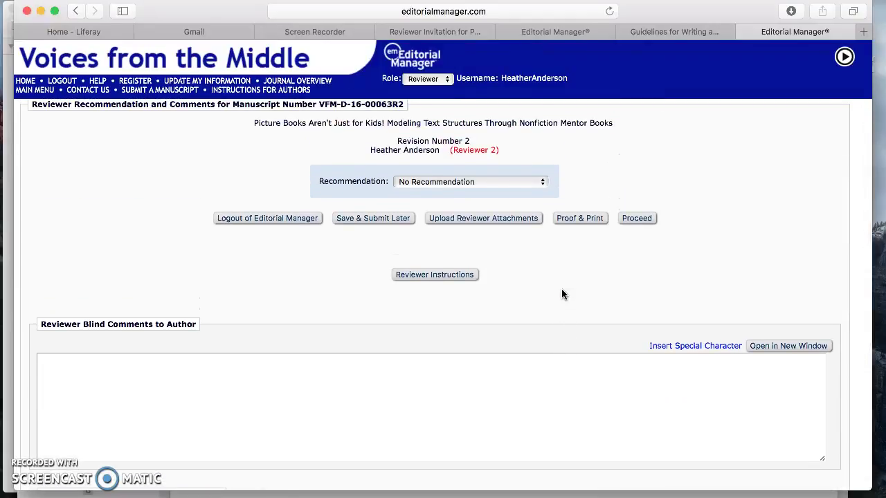
{"action": "scroll", "coordinate": [562, 295], "scroll_direction": "down", "scroll_amount": 4}
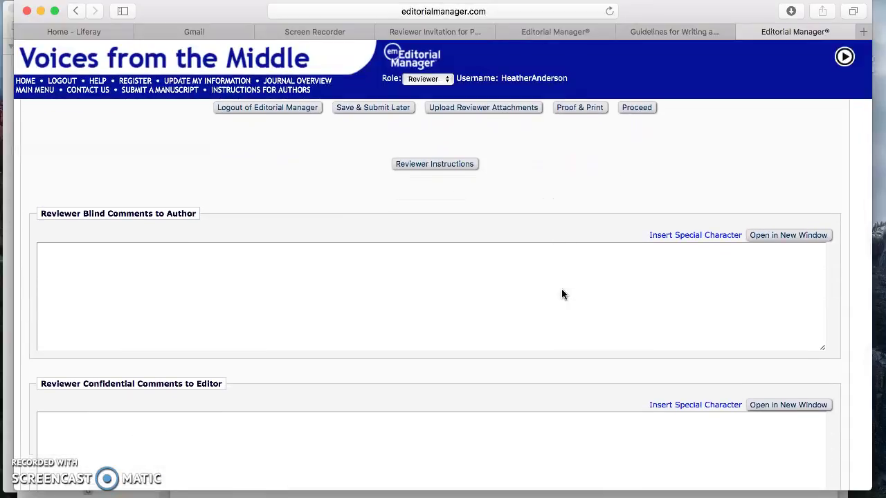
{"action": "scroll", "coordinate": [561, 294], "scroll_direction": "up", "scroll_amount": 2}
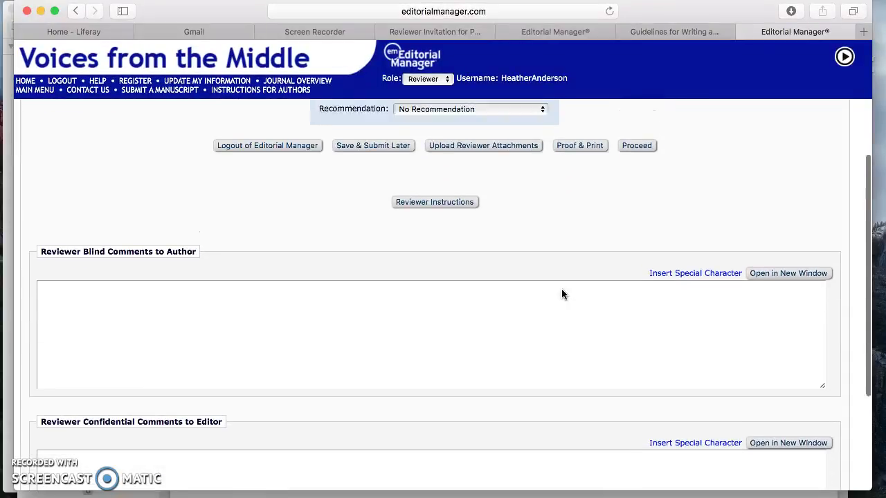
{"action": "scroll", "coordinate": [562, 294], "scroll_direction": "up", "scroll_amount": 1}
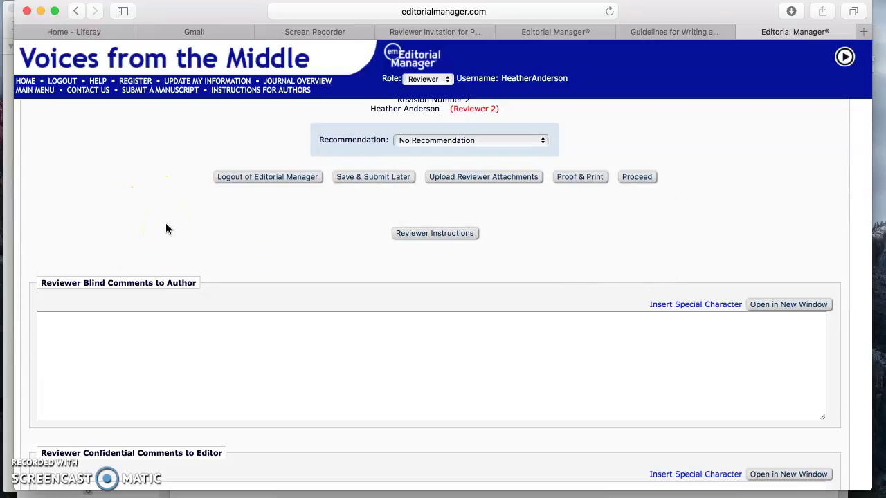
Examine the Reviewer Blind Comments to Author box, and place the cursor in the Reviewer Confidential Comments to Editor box.
{"action": "scroll", "coordinate": [302, 240], "scroll_direction": "down", "scroll_amount": 3}
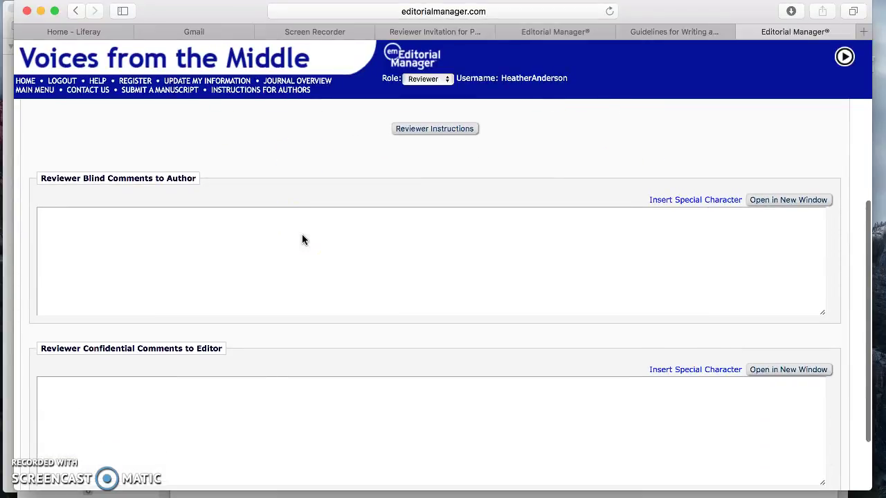
{"action": "left_click", "coordinate": [283, 235]}
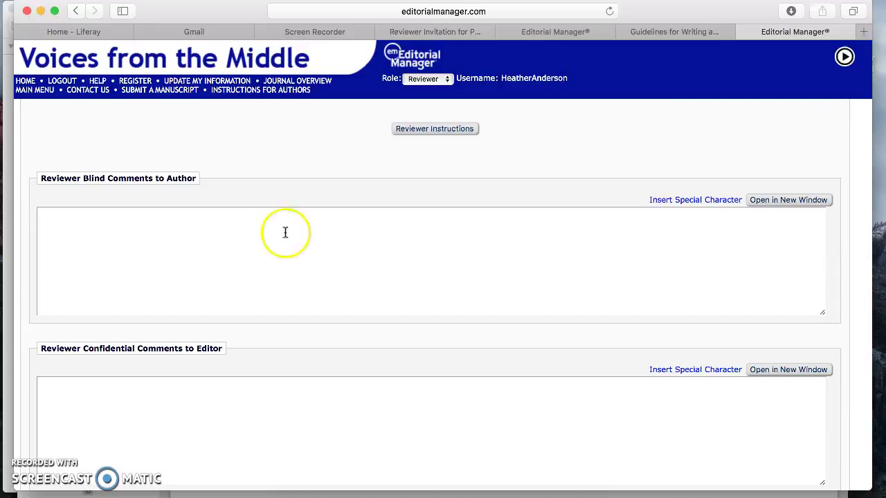
{"action": "left_click", "coordinate": [302, 411]}
{"action": "scroll", "coordinate": [302, 284], "scroll_direction": "down", "scroll_amount": 2}
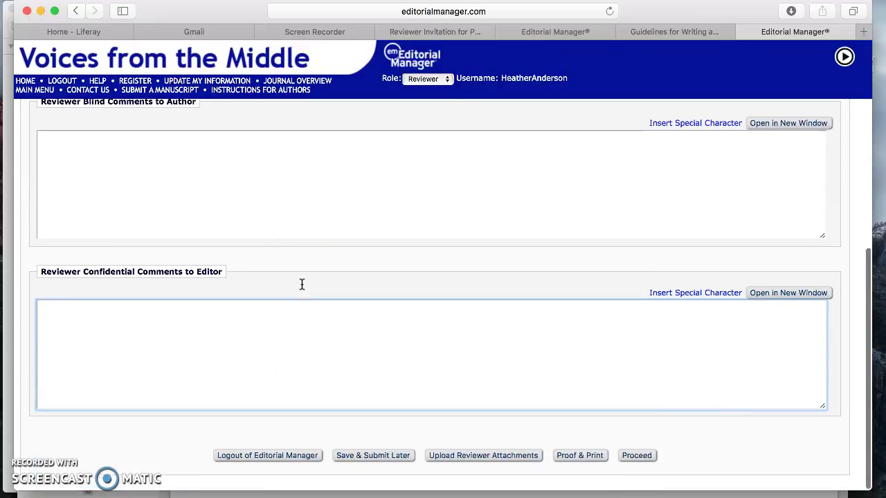
Enter "Comment to Author - Authors can see" in the Reviewer Blind Comments to Author box.
{"action": "left_click", "coordinate": [268, 227]}
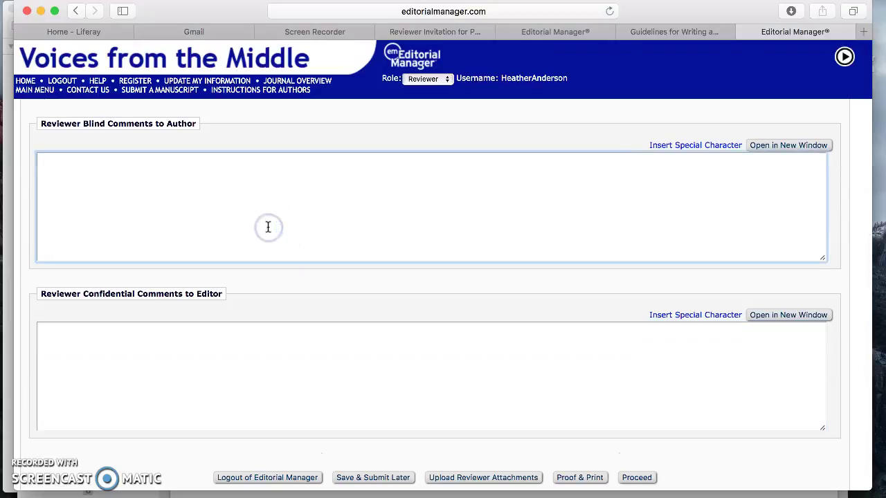
{"action": "left_click", "coordinate": [201, 182]}
{"action": "type", "text": "Comment"}
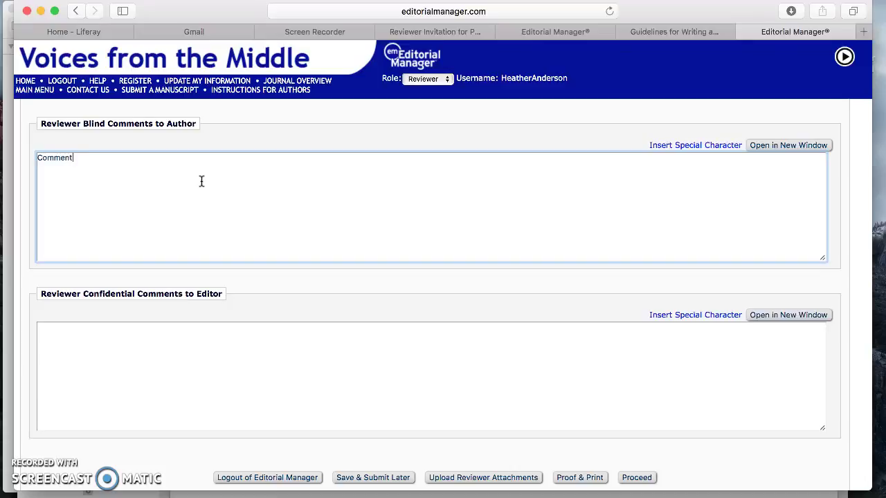
{"action": "type", "text": " to Author - Authors can see"}
Enter "ONLY editors This box" in the Reviewer Confidential Comments to Editor box.
{"action": "left_click", "coordinate": [200, 321]}
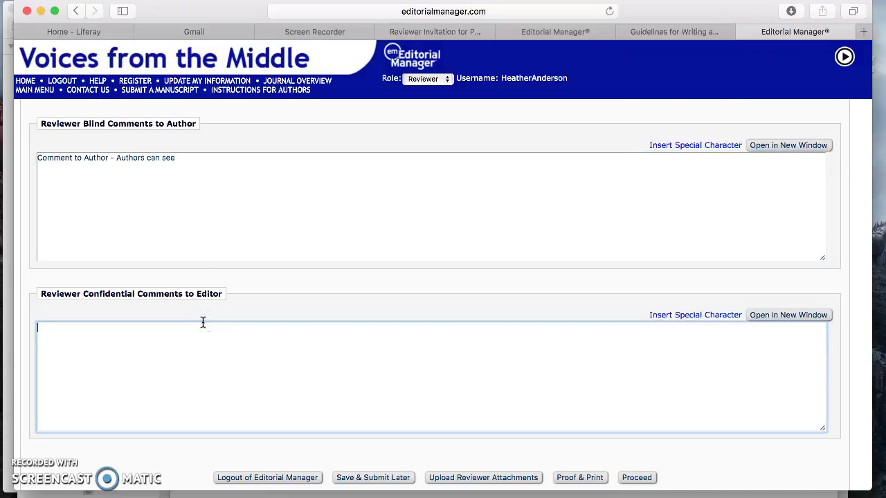
{"action": "type", "text": "ON"}
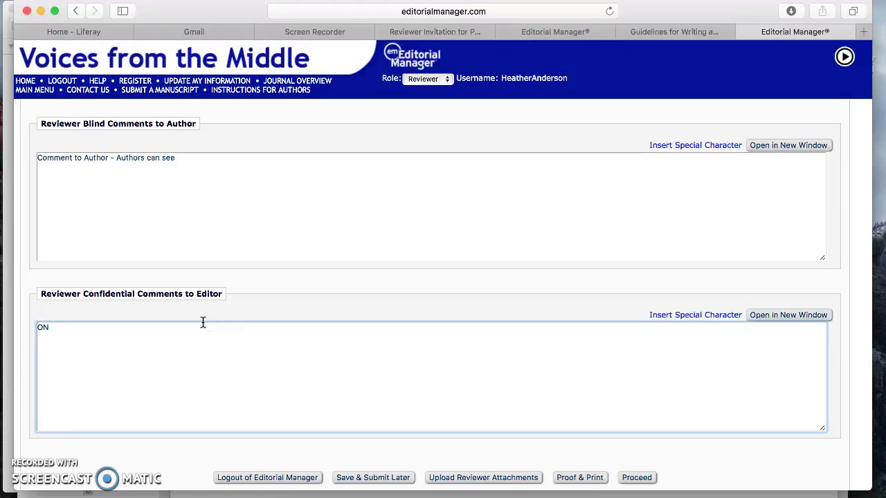
{"action": "type", "text": "LY editors"}
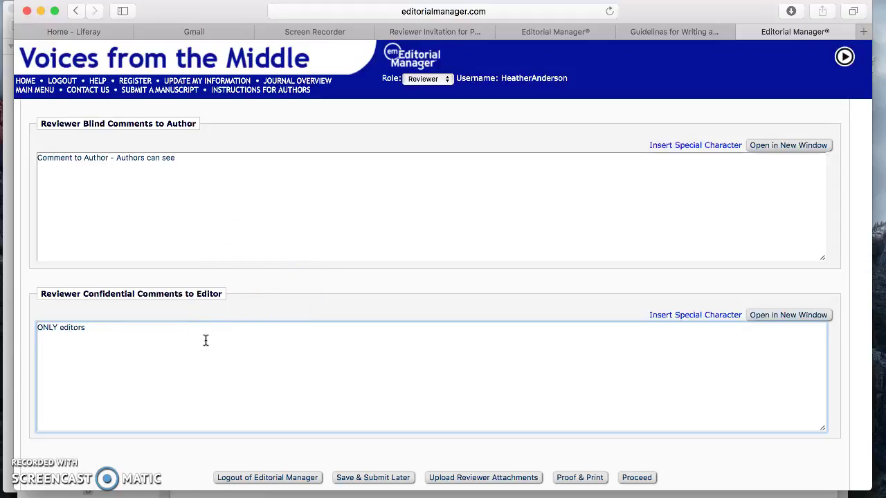
{"action": "type", "text": "This box"}
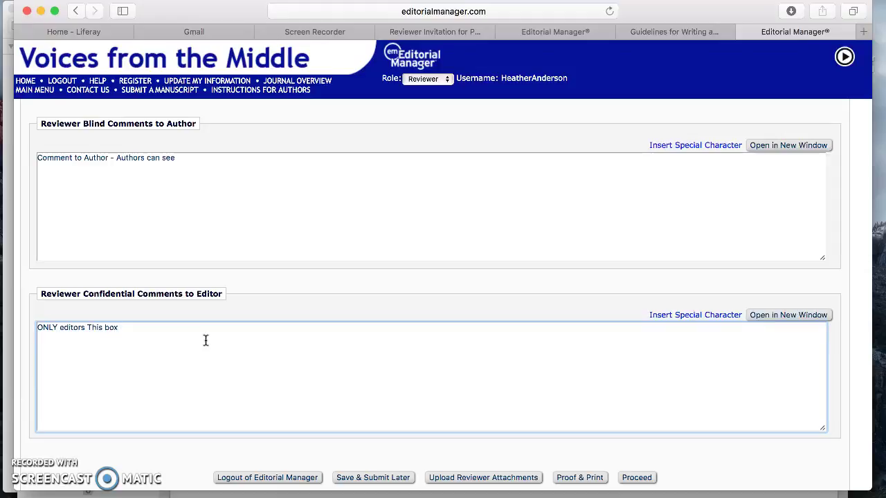
Add a separate line "What to change/revise - GROWTH - Readers" to the blind comments to the author.
{"action": "left_click", "coordinate": [236, 181]}
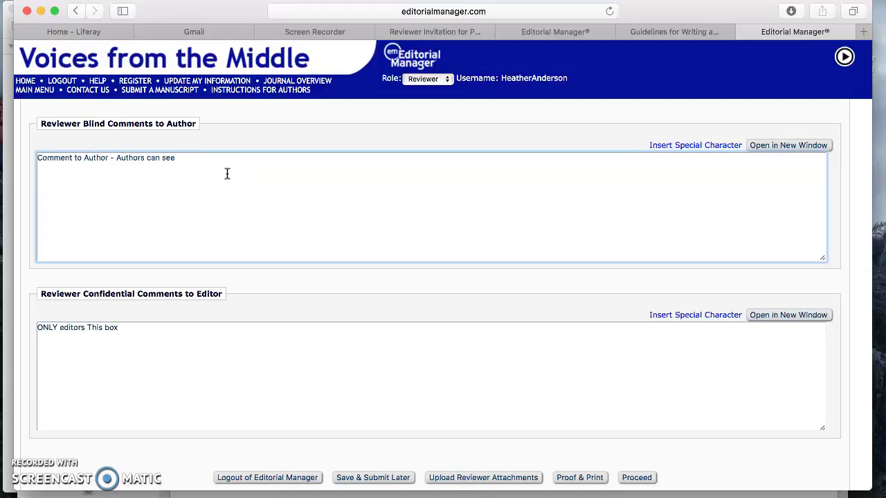
{"action": "key", "text": "Return"}
{"action": "type", "text": "What to change/revise "}
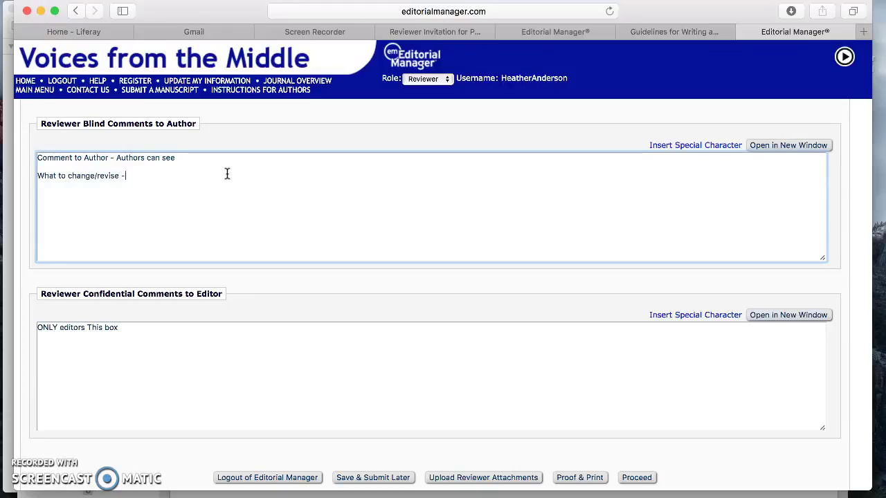
{"action": "type", "text": "- GROWTH - Rea"}
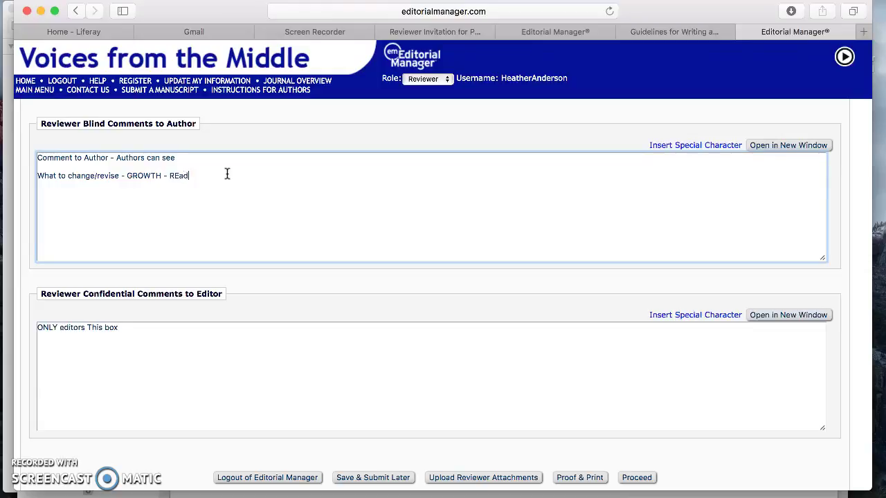
{"action": "key", "text": "BackSpace"}
{"action": "key", "text": "BackSpace"}
{"action": "type", "text": "eaders"}
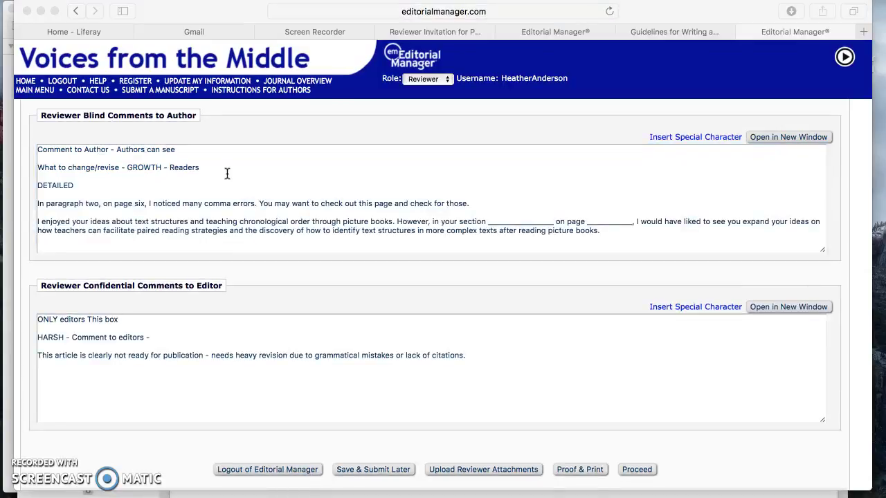
Compare the detailed feedback in the author comments with the harsh publication-readiness remark in the confidential comments to the editor.
{"action": "scroll", "coordinate": [227, 173], "scroll_direction": "down", "scroll_amount": 1}
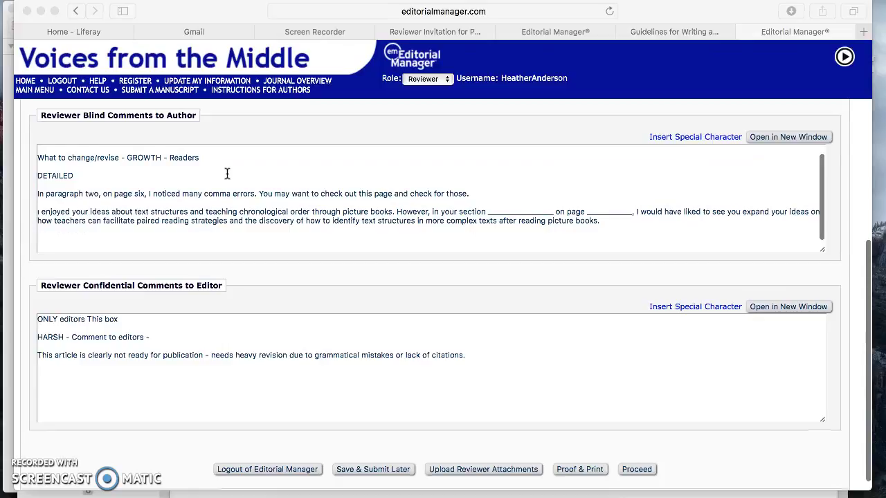
{"action": "scroll", "coordinate": [451, 277], "scroll_direction": "up", "scroll_amount": 1}
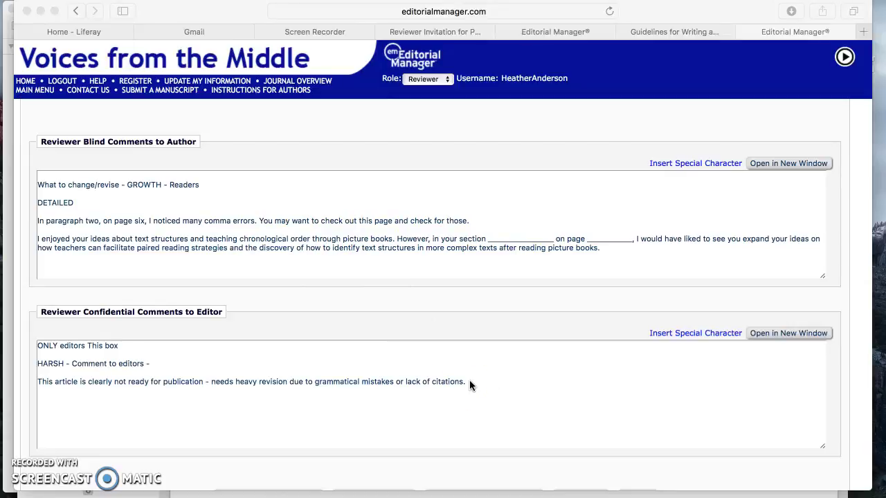
{"action": "left_click", "coordinate": [606, 248]}
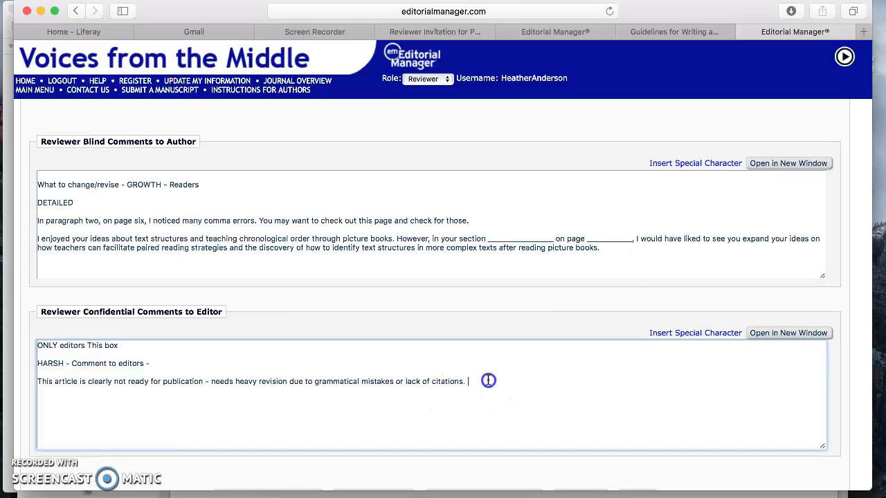
{"action": "left_click_drag", "start_coordinate": [488, 380], "coordinate": [88, 383]}
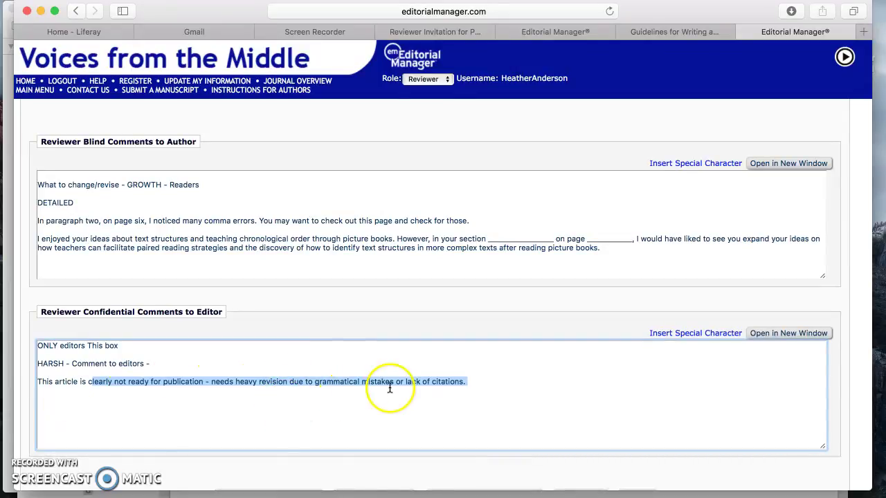
{"action": "left_click", "coordinate": [478, 386]}
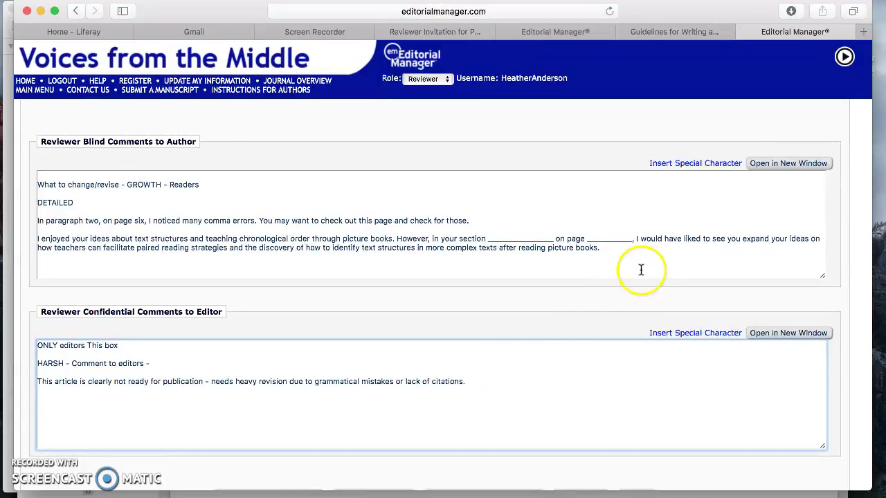
{"action": "left_click", "coordinate": [629, 252]}
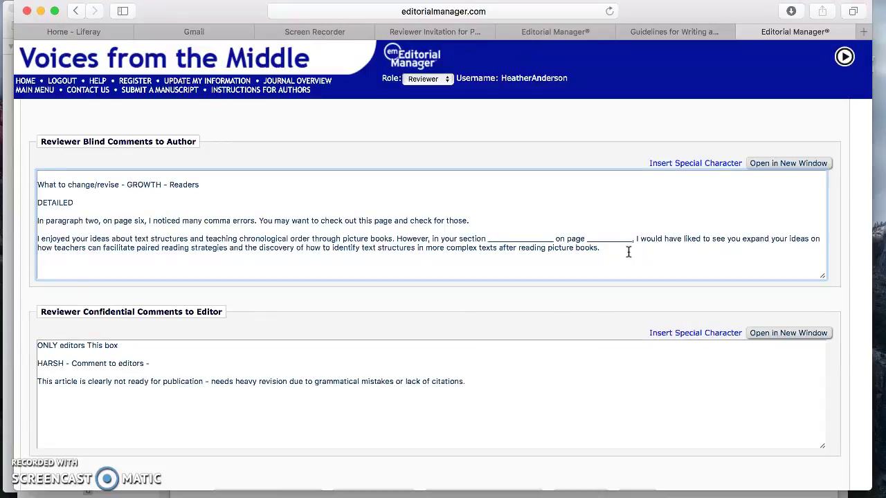
{"action": "left_click", "coordinate": [461, 400]}
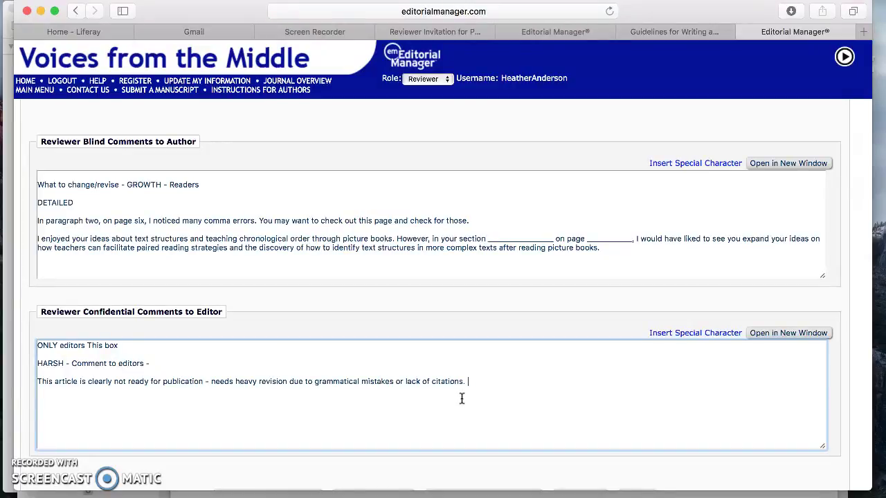
{"action": "left_click_drag", "start_coordinate": [495, 381], "coordinate": [129, 375]}
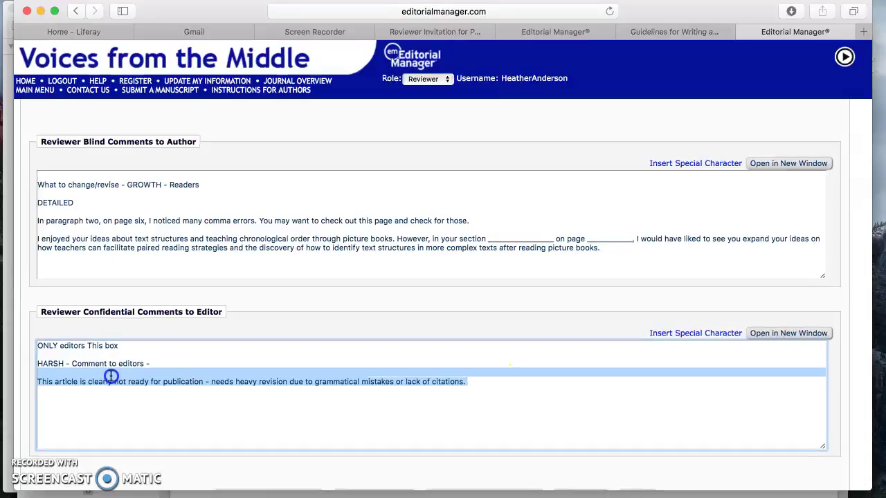
{"action": "left_click", "coordinate": [467, 230]}
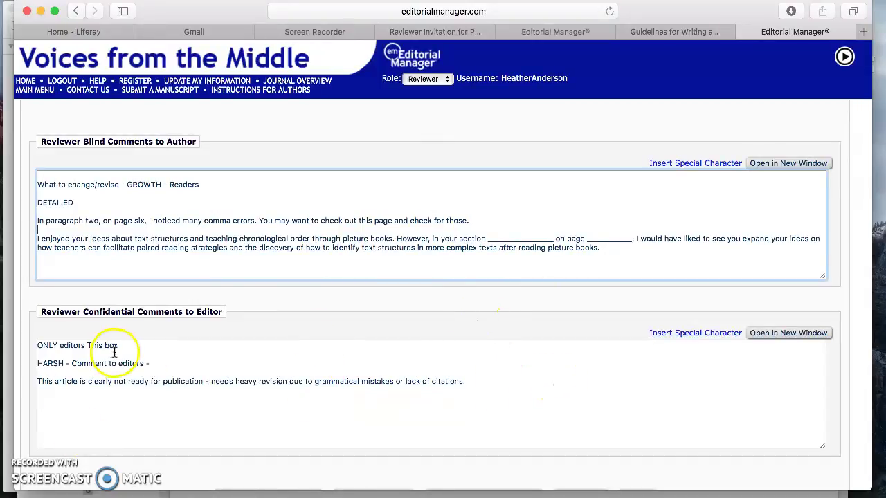
Review the full text of the blind comments to the author, from the revision heading to the picture book feedback.
{"action": "left_click", "coordinate": [614, 248]}
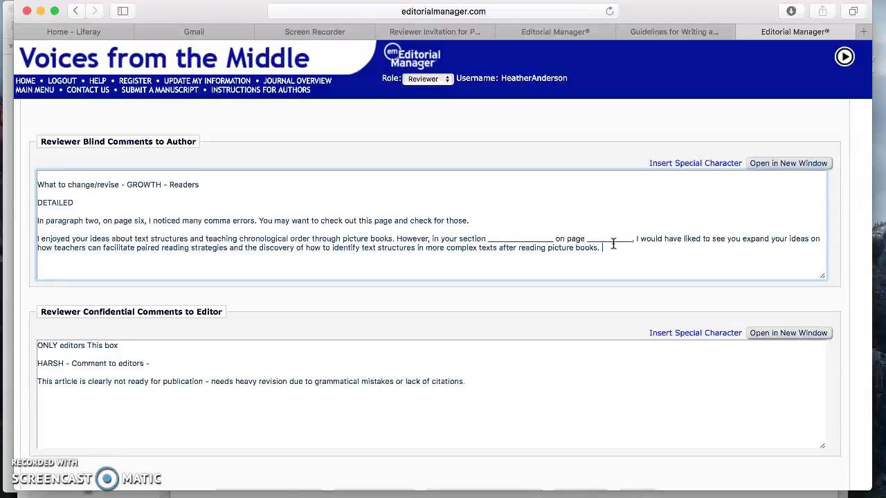
{"action": "left_click", "coordinate": [609, 247]}
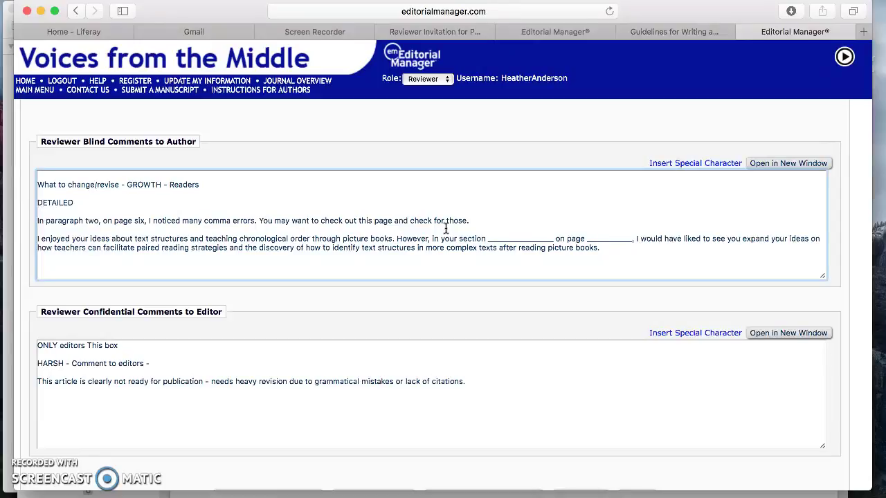
{"action": "left_click", "coordinate": [609, 249]}
{"action": "left_click_drag", "start_coordinate": [613, 249], "coordinate": [29, 180]}
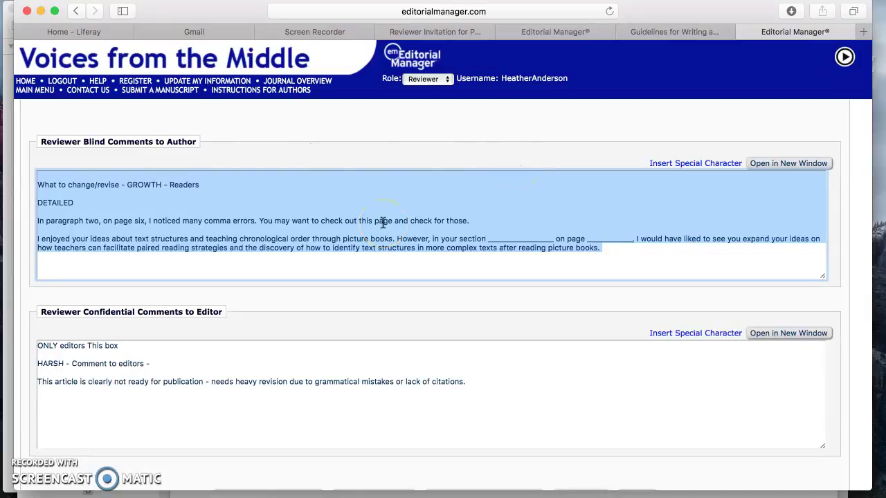
{"action": "left_click", "coordinate": [357, 248]}
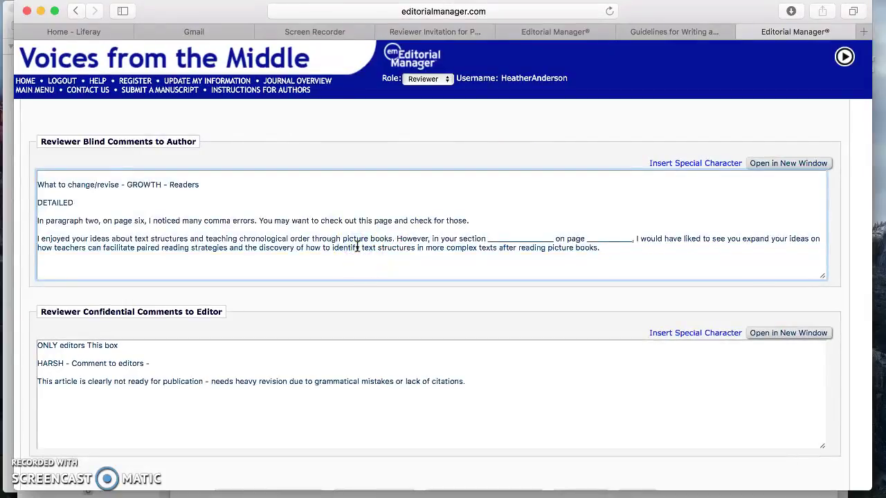
Check the review questions in the NCTE guidelines, and return to the review form to reread the DETAILED author comments.
{"action": "left_click", "coordinate": [670, 34]}
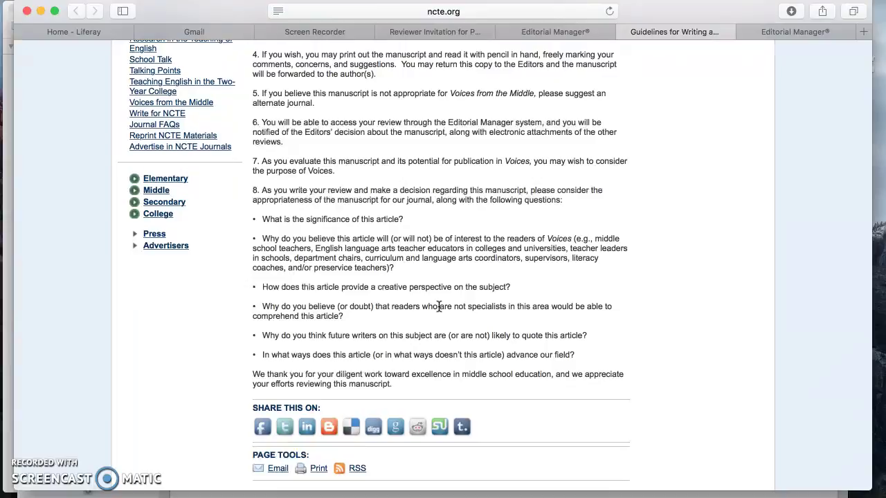
{"action": "left_click", "coordinate": [767, 31]}
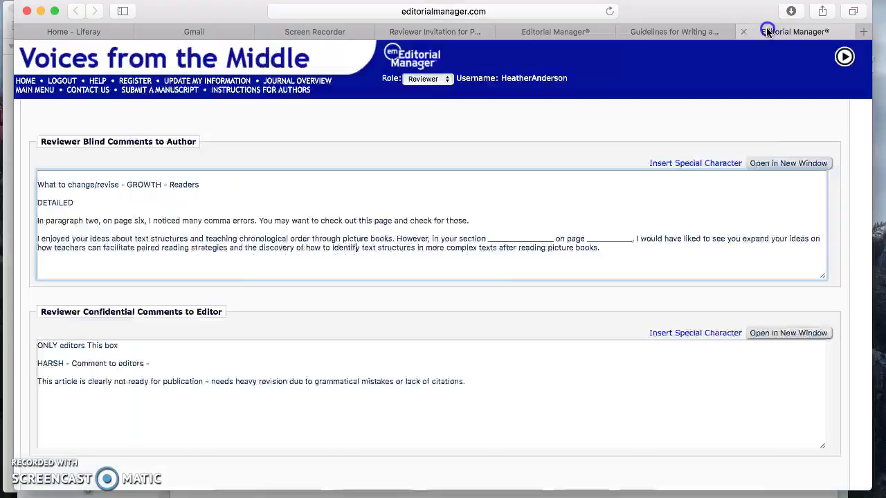
{"action": "left_click_drag", "start_coordinate": [615, 251], "coordinate": [25, 202]}
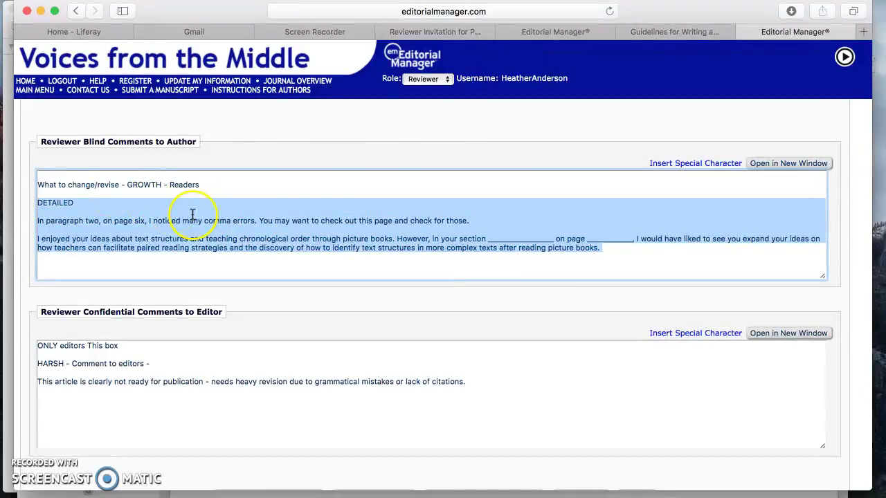
{"action": "left_click", "coordinate": [656, 248]}
{"action": "scroll", "coordinate": [521, 248], "scroll_direction": "down", "scroll_amount": 1}
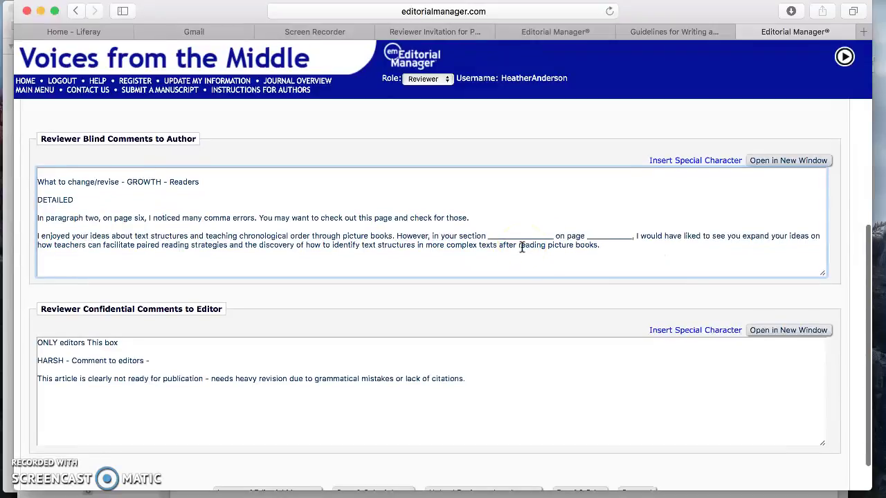
Return to the Recommendation field above the comments and examine its choices, from Accept to Reject.
{"action": "scroll", "coordinate": [522, 248], "scroll_direction": "up", "scroll_amount": 5}
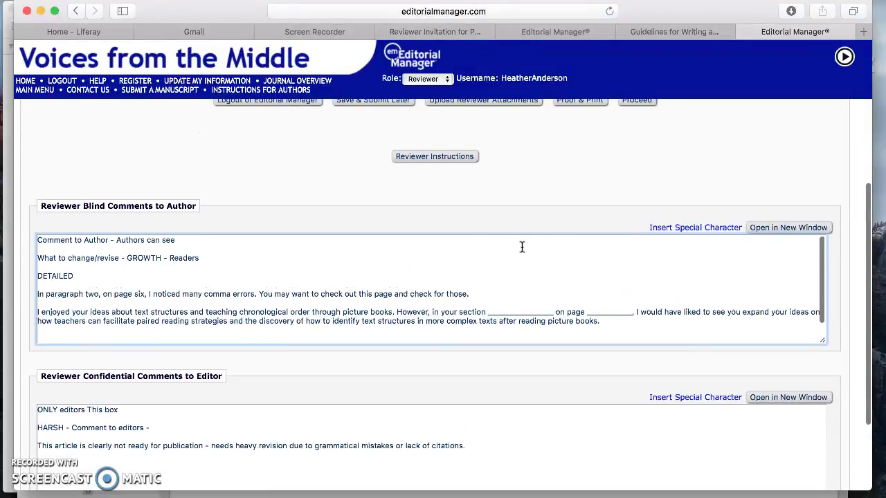
{"action": "scroll", "coordinate": [522, 248], "scroll_direction": "down", "scroll_amount": 1}
{"action": "scroll", "coordinate": [600, 180], "scroll_direction": "down", "scroll_amount": 3}
{"action": "scroll", "coordinate": [600, 180], "scroll_direction": "up", "scroll_amount": 8}
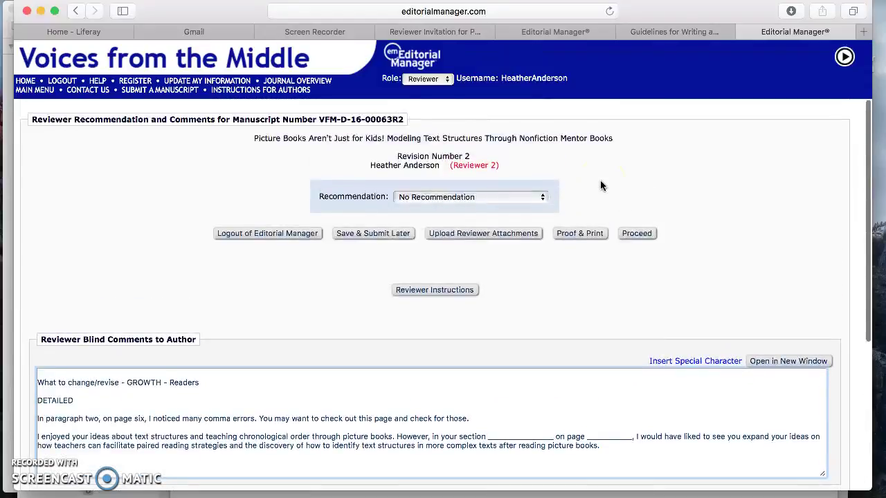
{"action": "left_click", "coordinate": [542, 198]}
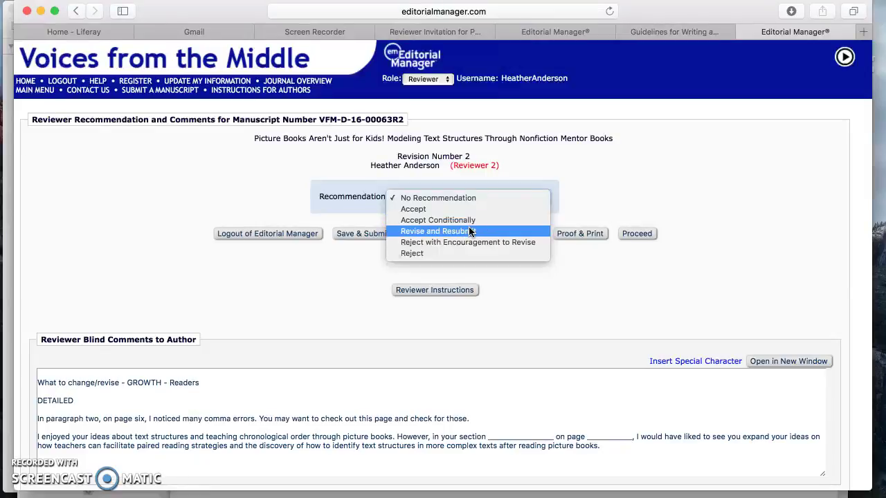
{"action": "left_click", "coordinate": [483, 235]}
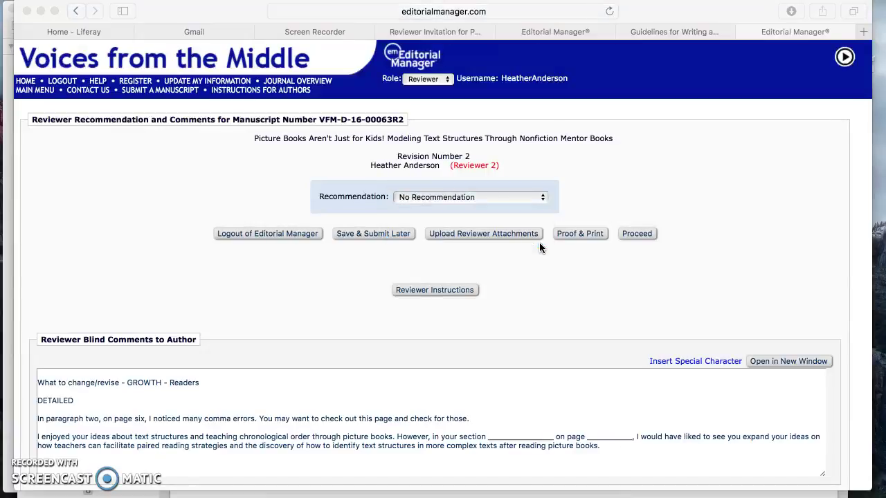
{"action": "left_click", "coordinate": [538, 198]}
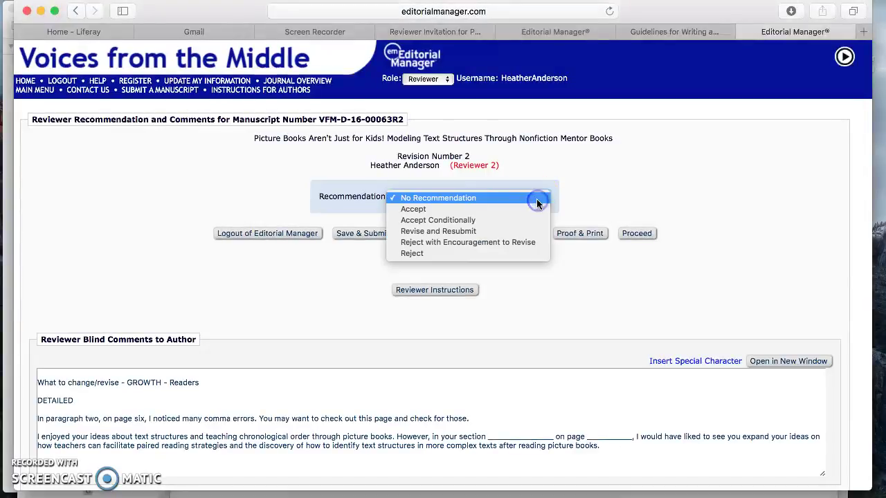